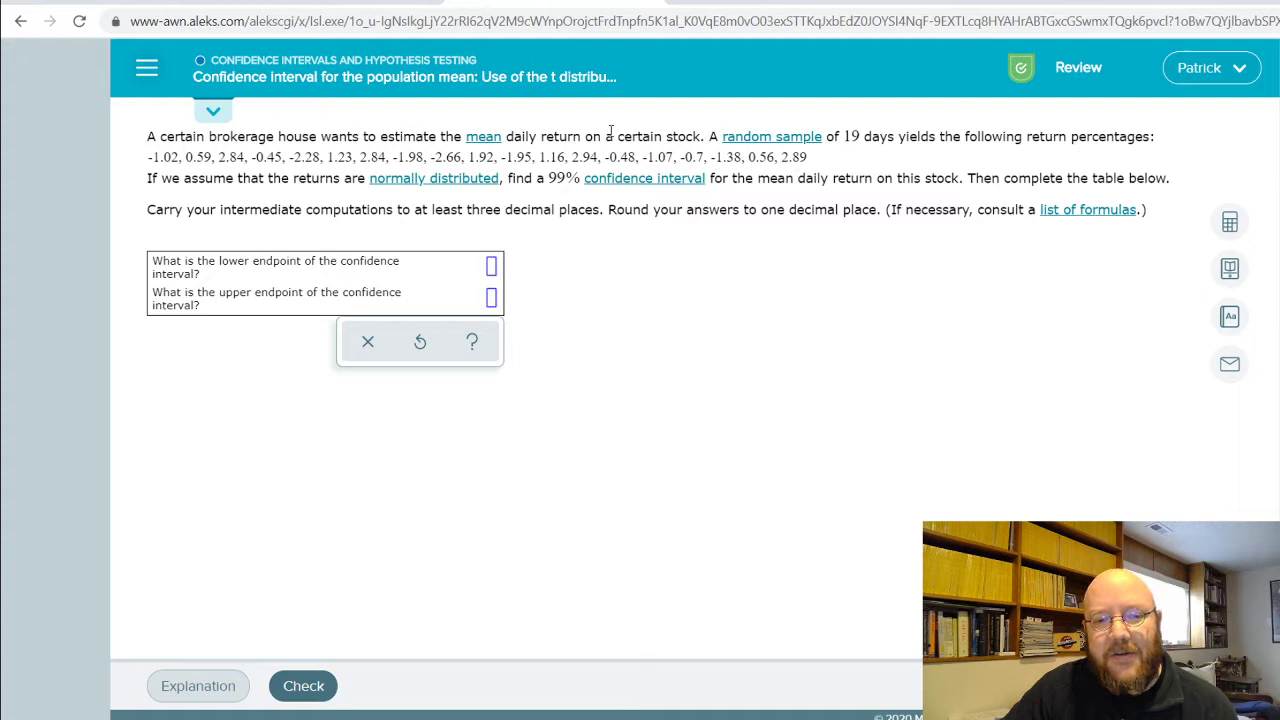
# - Load the 19 daily returns into the calculator and compute their mean, 0.15789473684
pyautogui.click(1230, 221)
pyautogui.moveTo(1055, 222); pyautogui.dragTo(658, 271)
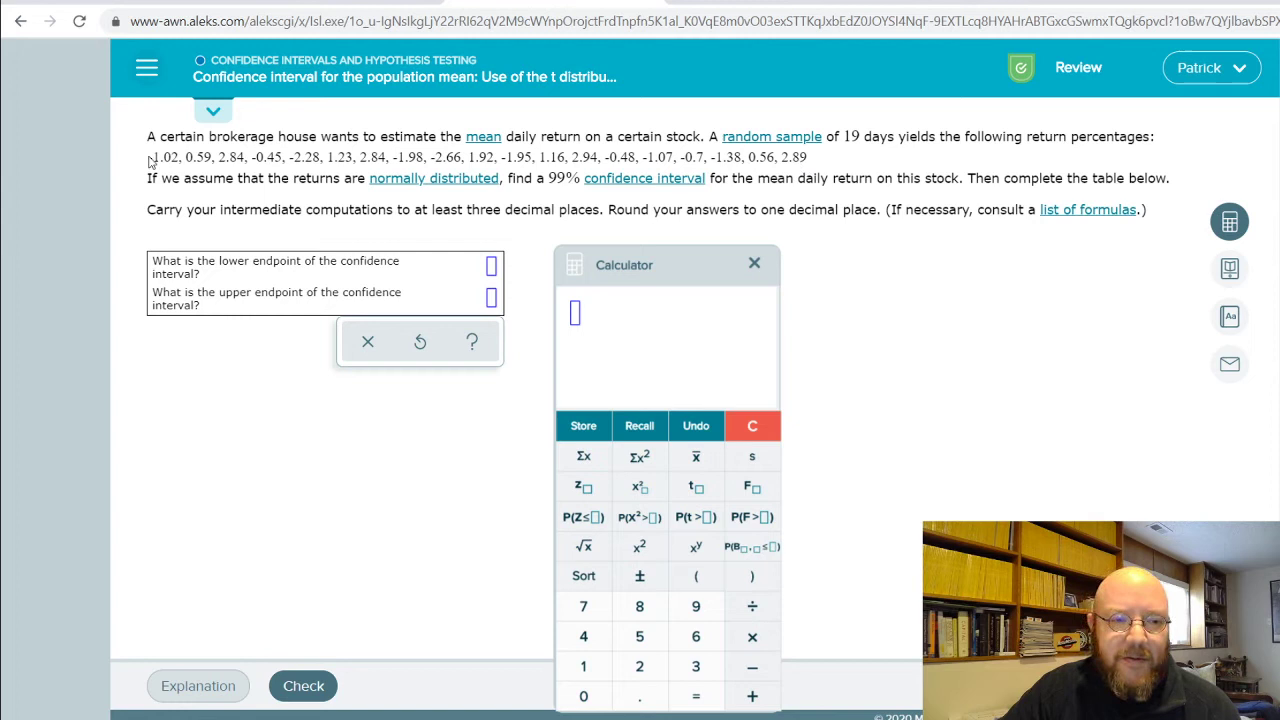
pyautogui.moveTo(149, 161); pyautogui.dragTo(808, 166)
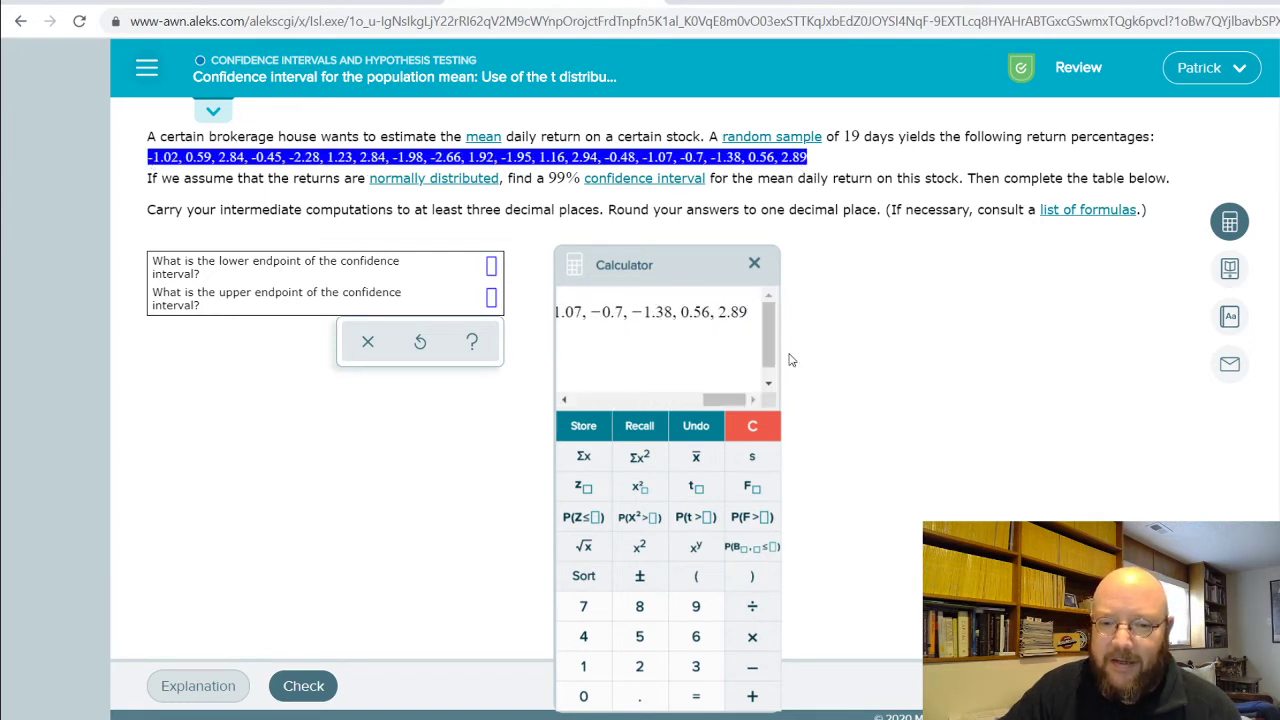
pyautogui.click(717, 460)
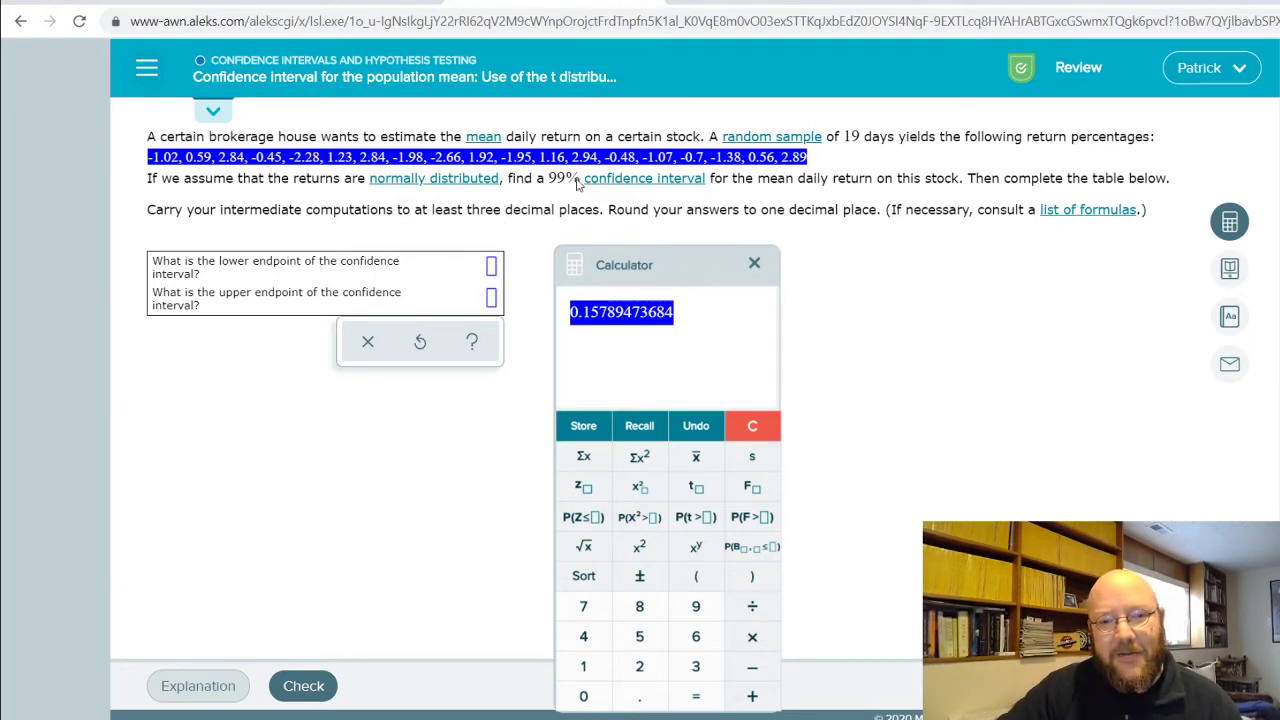
# - Reload all 19 returns into a cleared calculator and compute the sample standard deviation, 1.8983811201
pyautogui.click(752, 267)
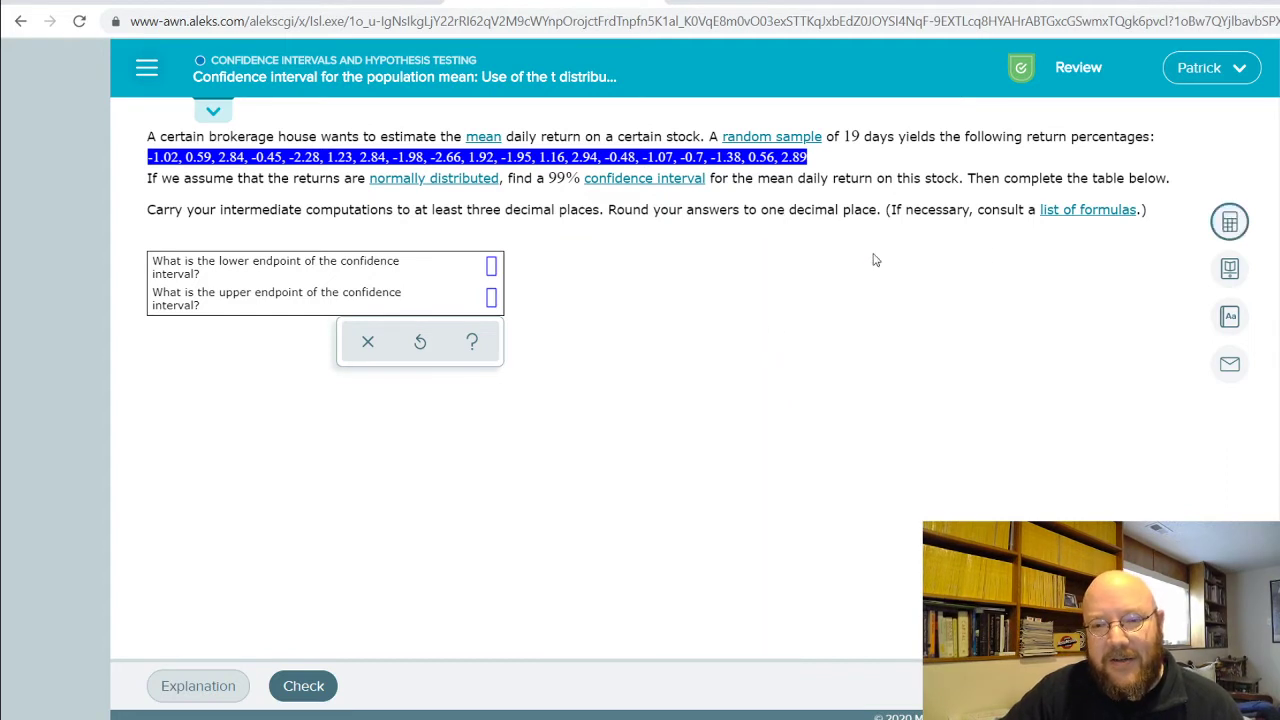
pyautogui.click(1240, 228)
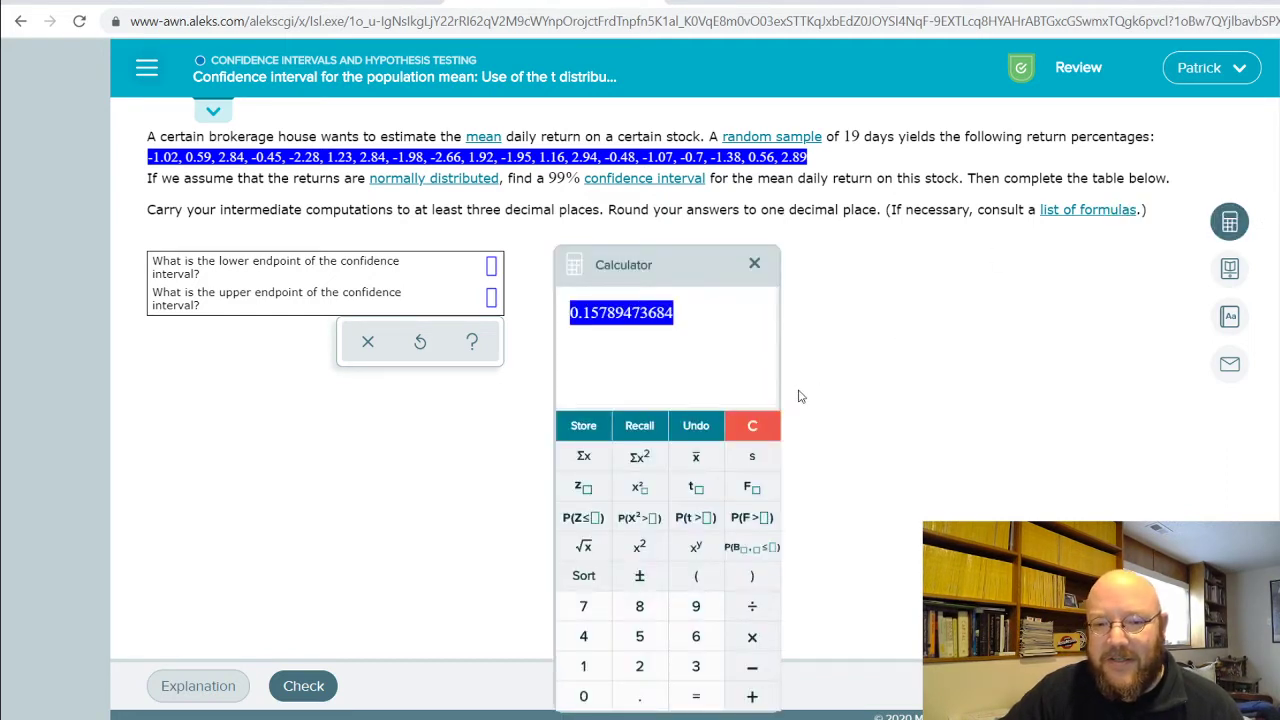
pyautogui.click(752, 425)
pyautogui.moveTo(148, 157); pyautogui.dragTo(462, 160)
pyautogui.moveTo(676, 178); pyautogui.dragTo(808, 166)
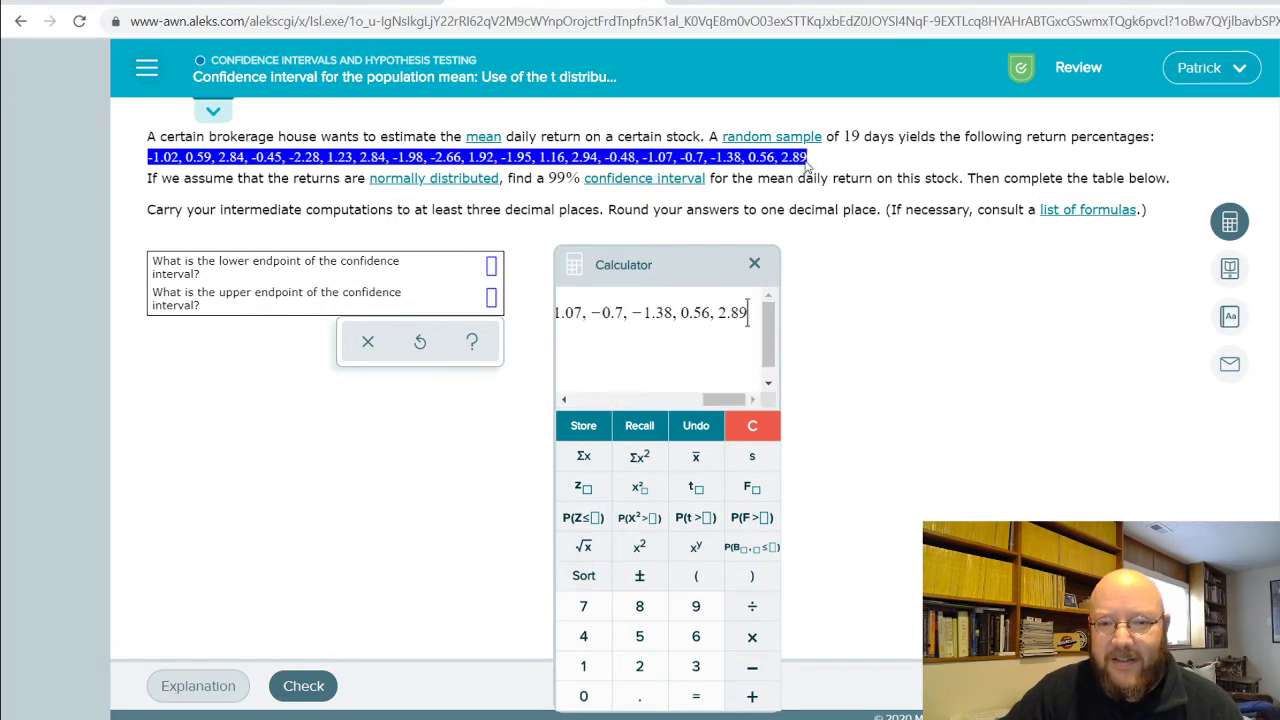
pyautogui.click(754, 432)
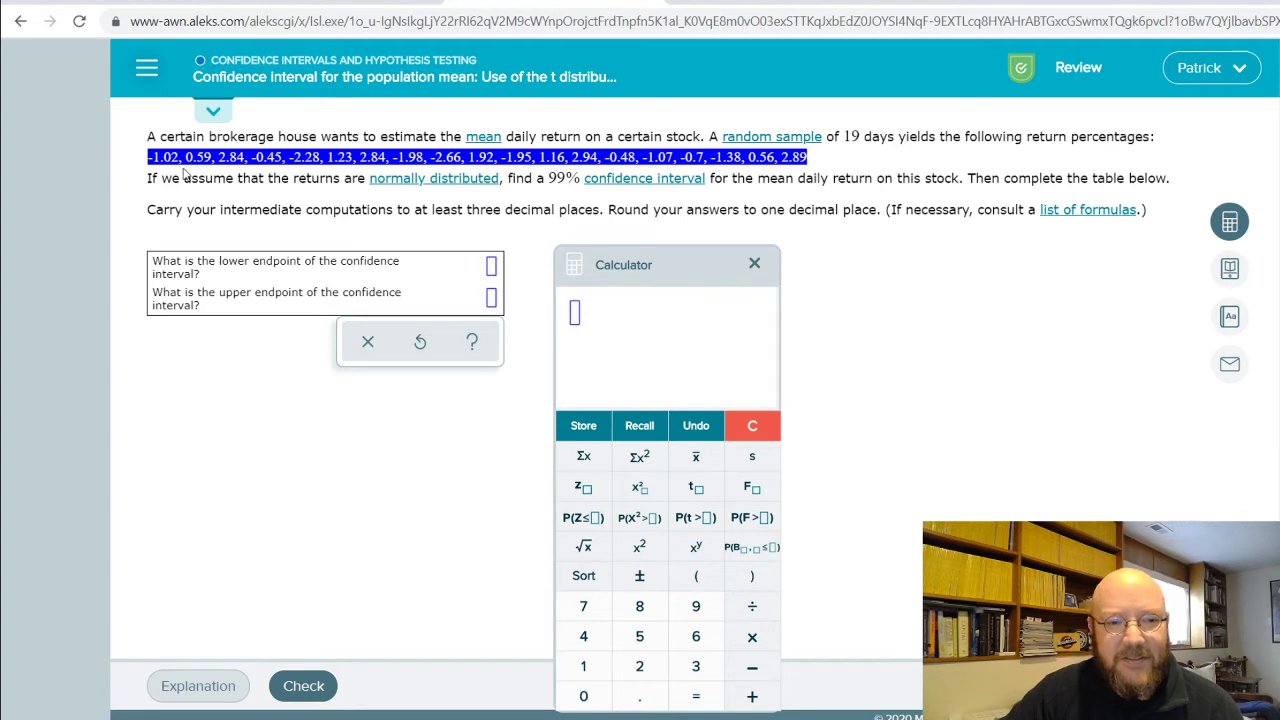
pyautogui.doubleClick(152, 160)
pyautogui.moveTo(152, 160); pyautogui.dragTo(788, 158)
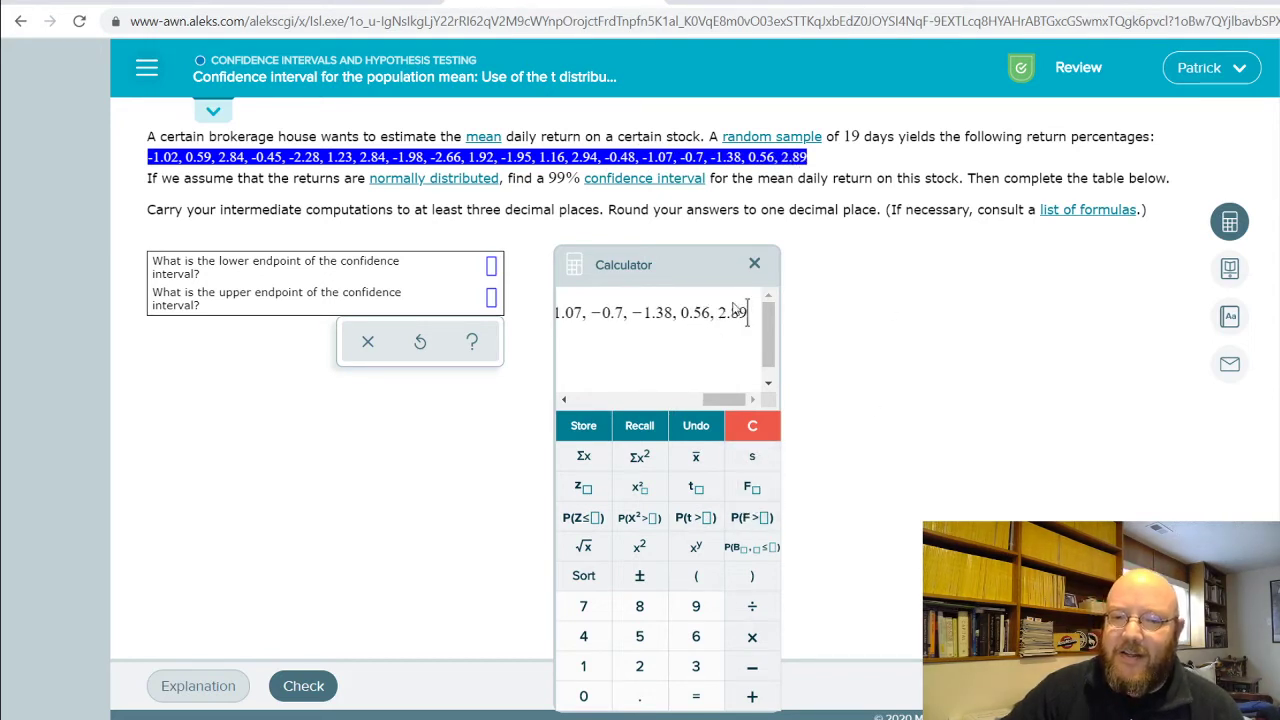
pyautogui.click(765, 458)
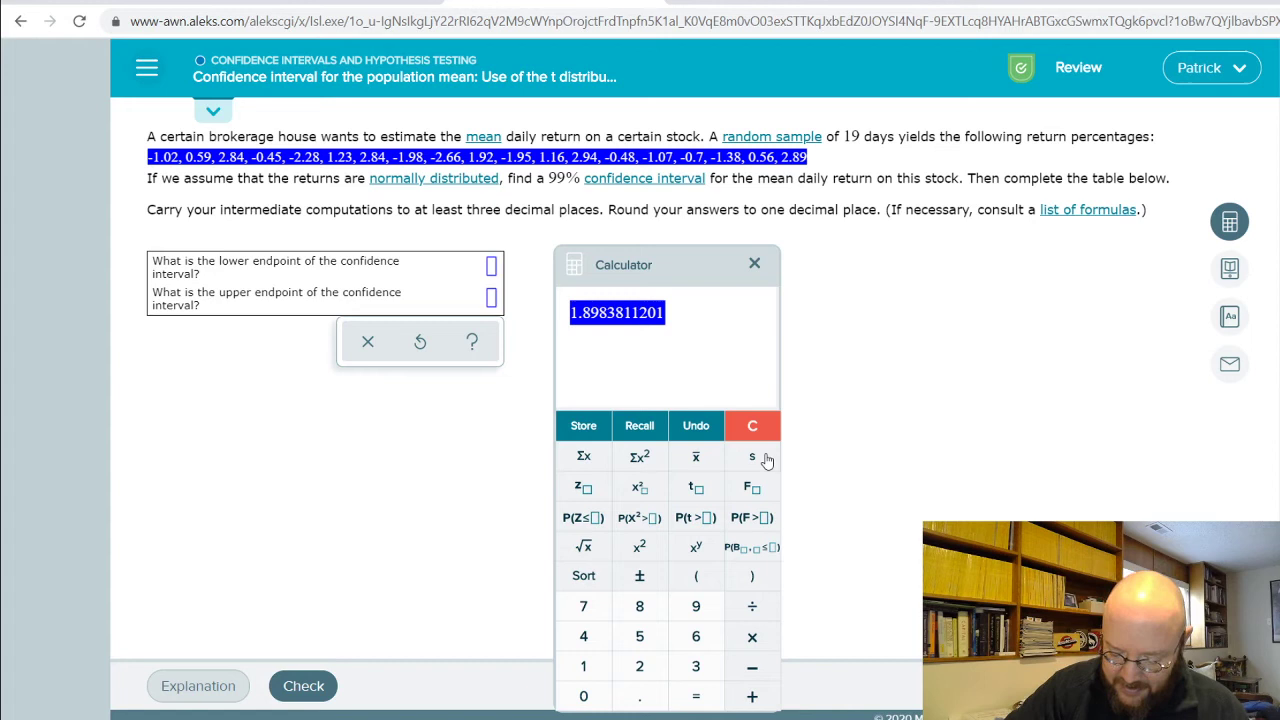
pyautogui.click(746, 428)
pyautogui.click(754, 264)
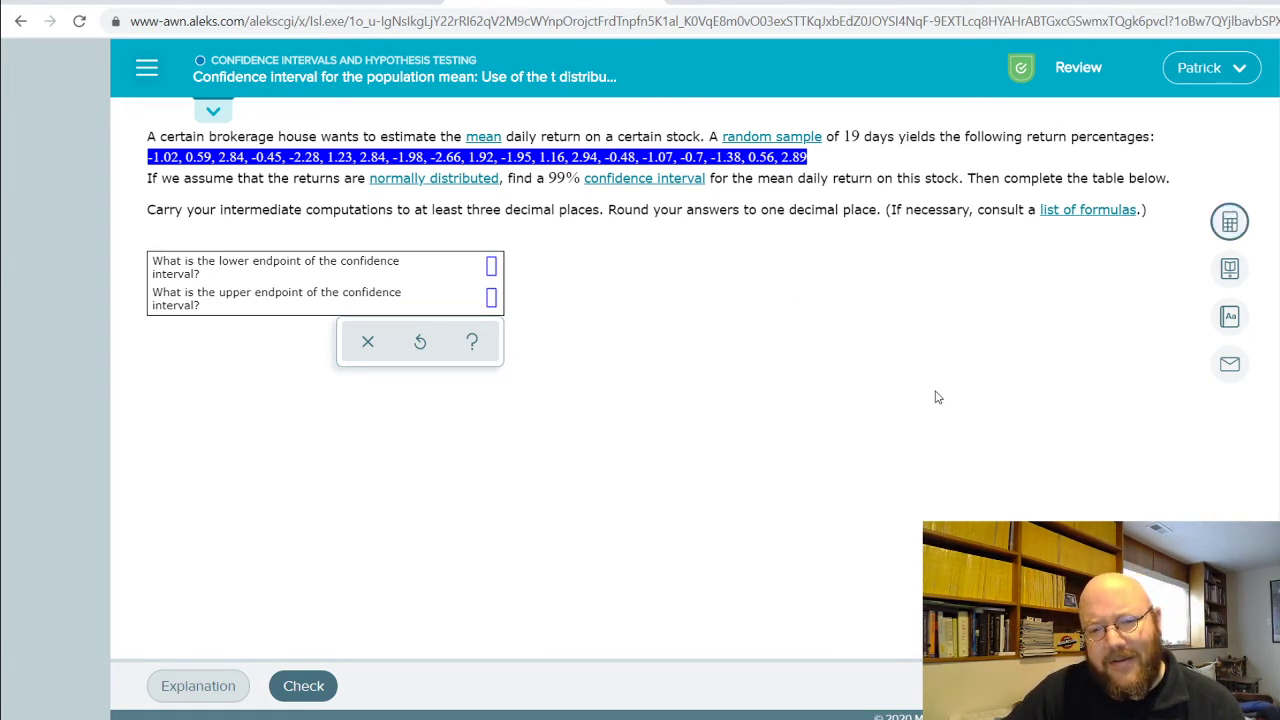
pyautogui.click(1229, 221)
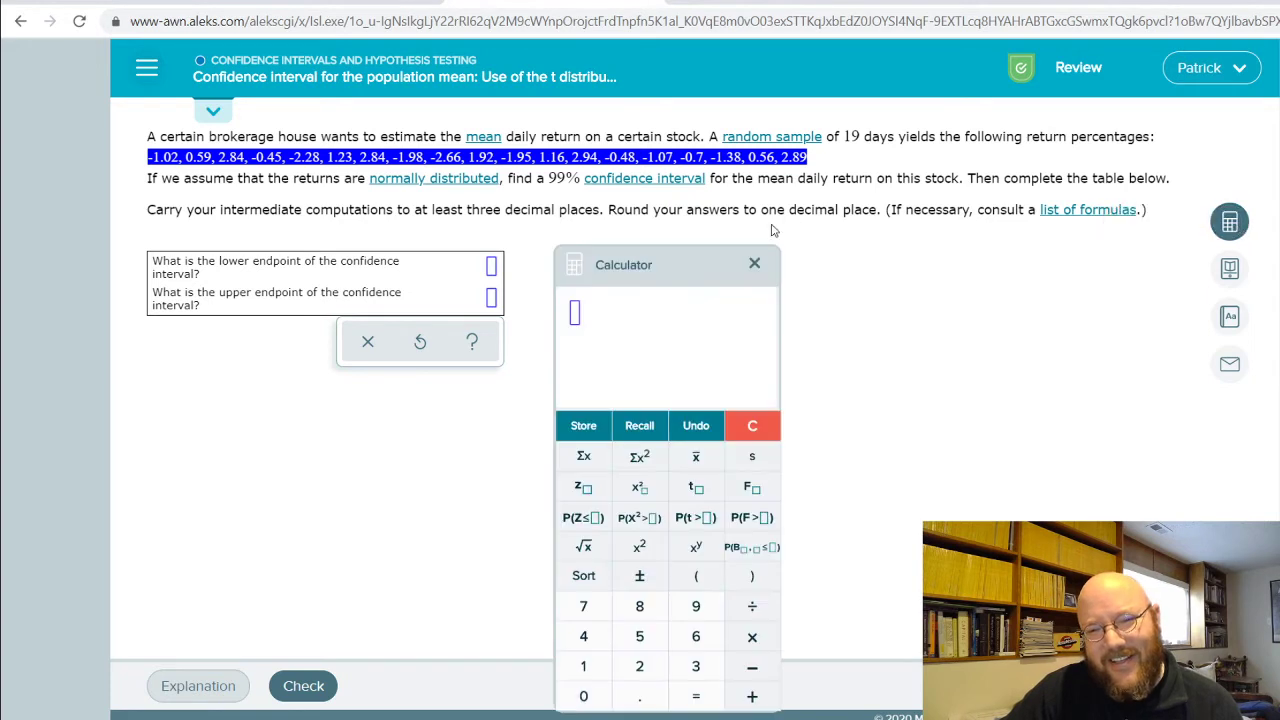
pyautogui.moveTo(680, 259); pyautogui.dragTo(688, 240)
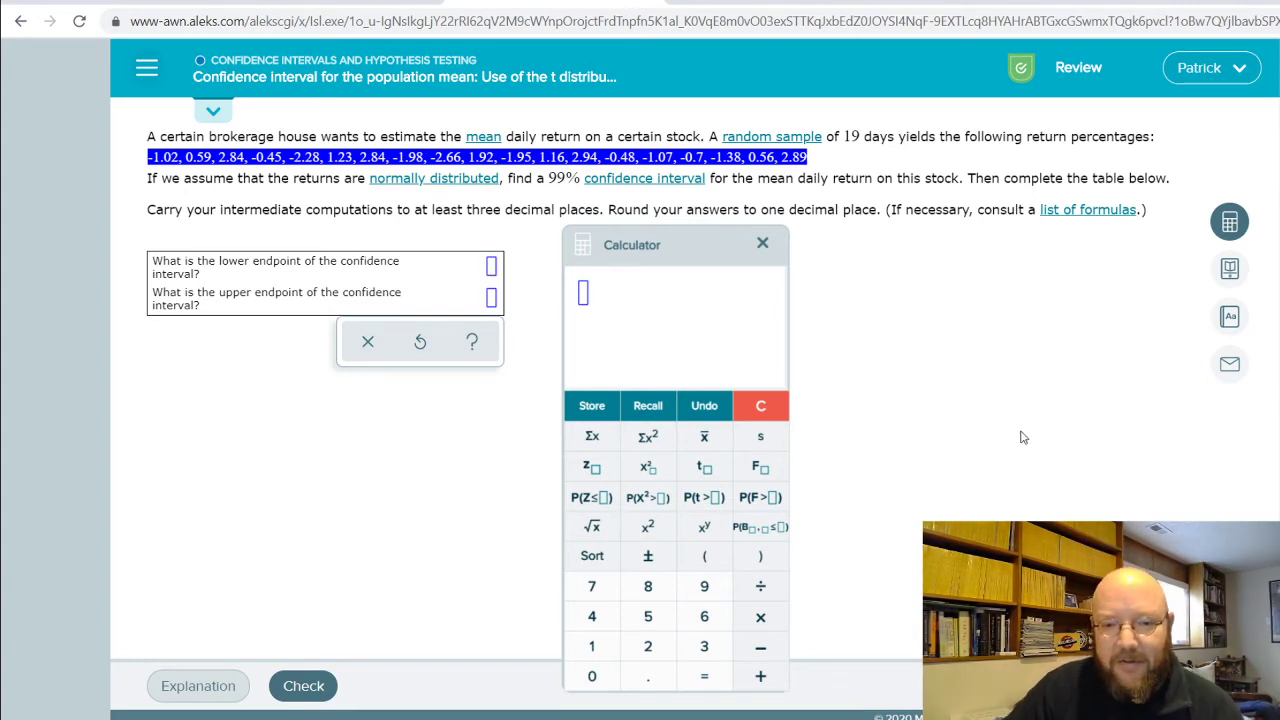
pyautogui.click(763, 245)
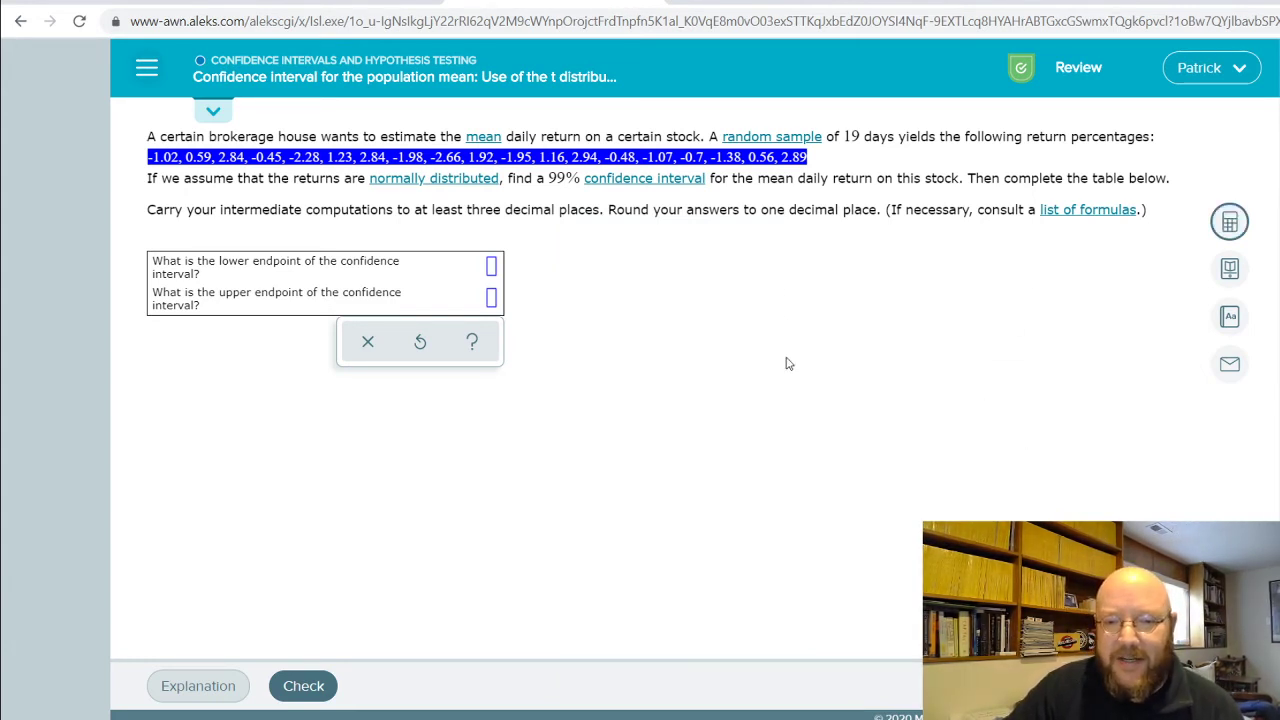
# - Enter 0.158 ± t with subscript .005 and df=18 in the calculator
pyautogui.click(1228, 220)
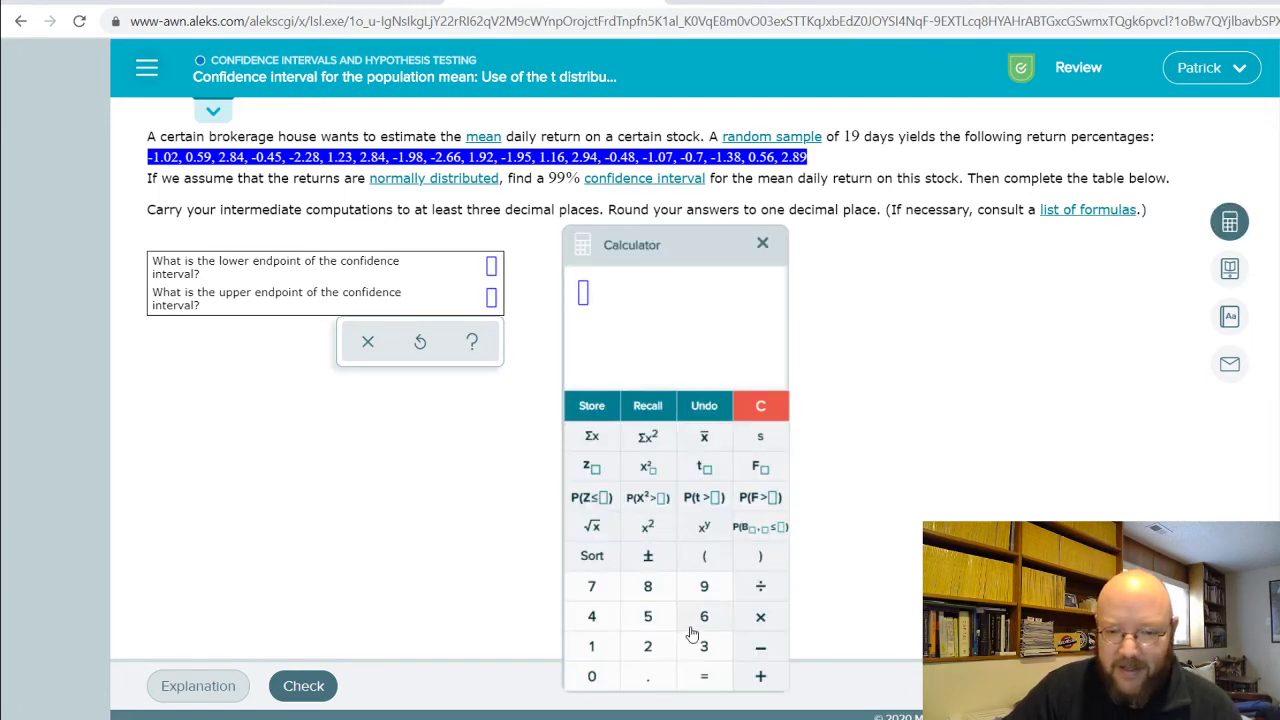
pyautogui.click(648, 677)
pyautogui.click(591, 676)
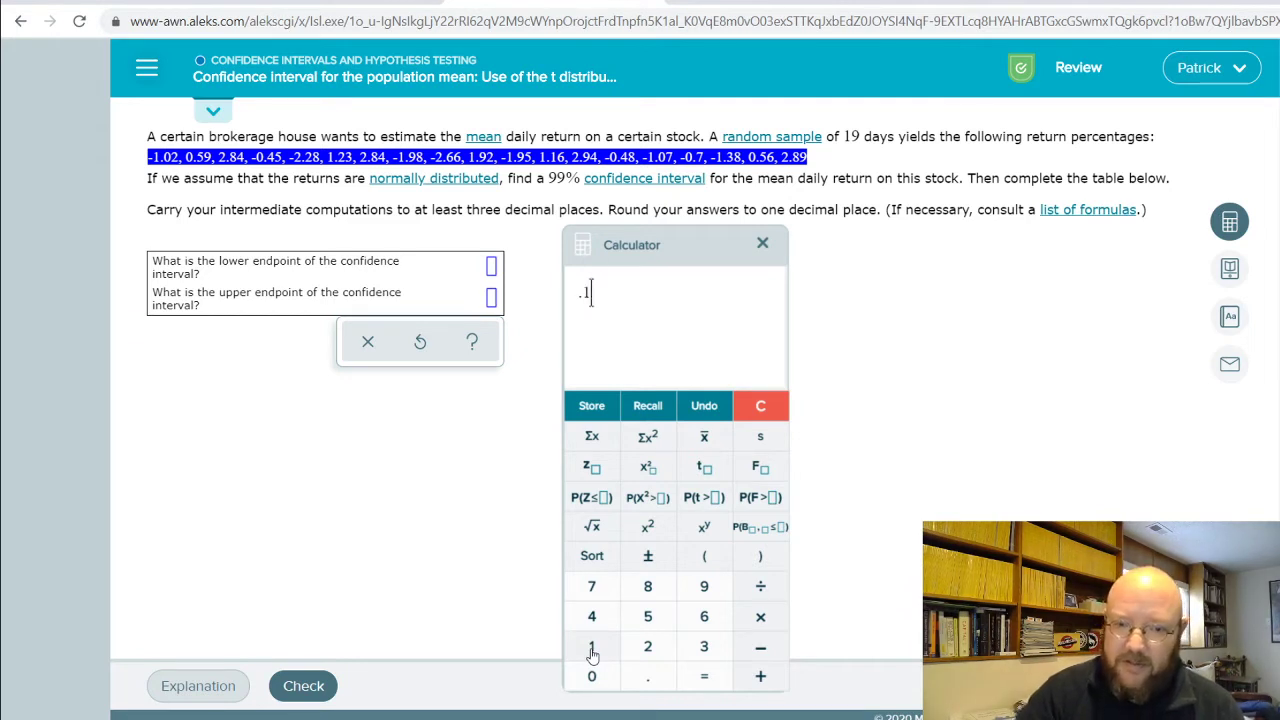
pyautogui.write('0.158')
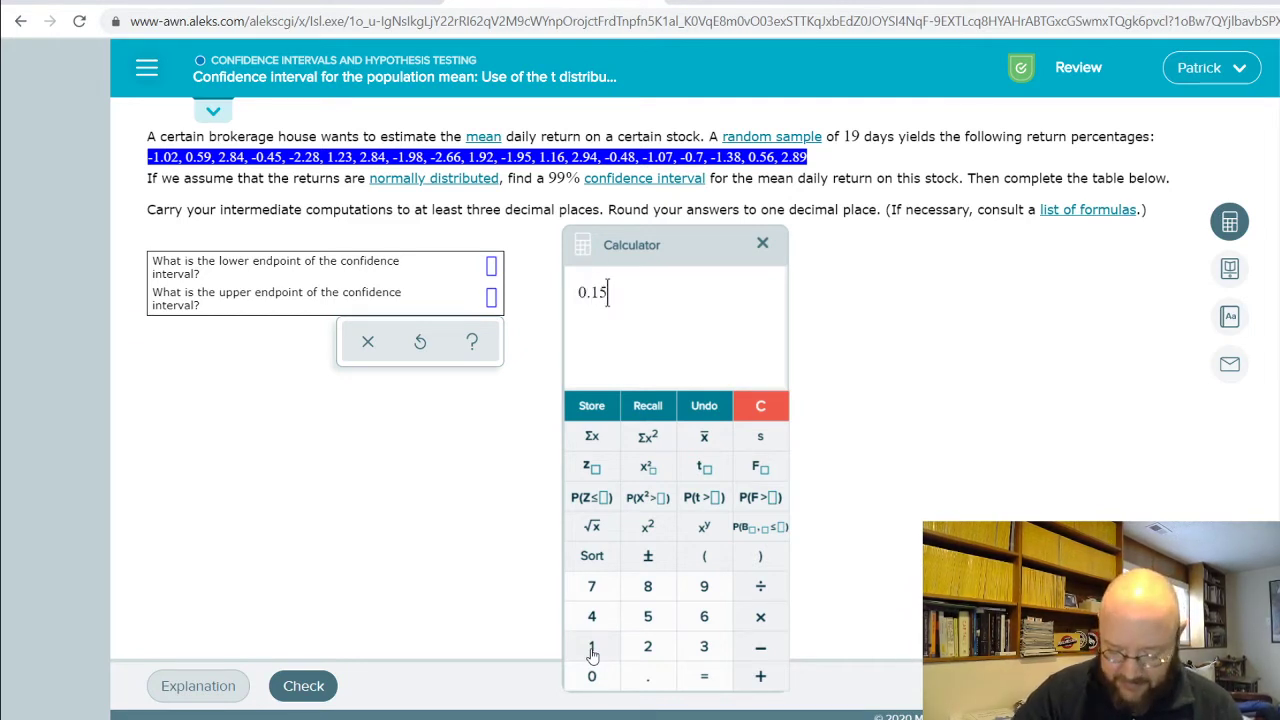
pyautogui.click(647, 556)
pyautogui.click(705, 468)
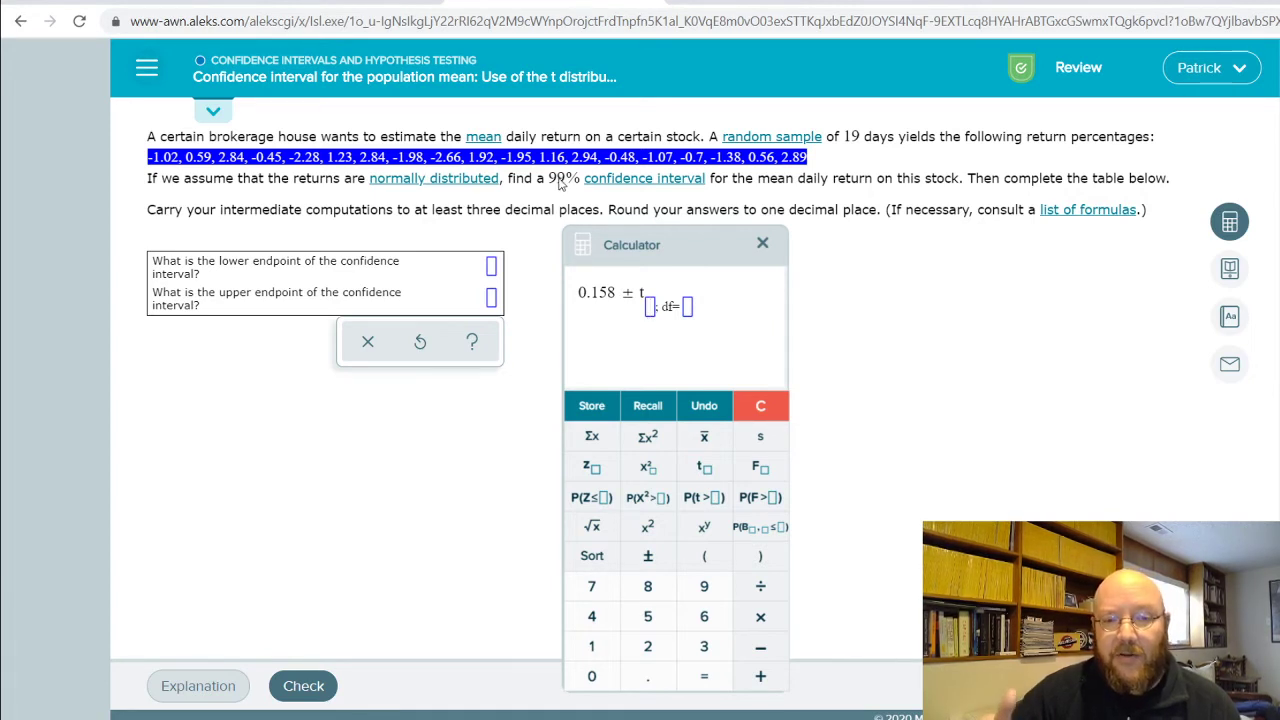
pyautogui.write('.005')
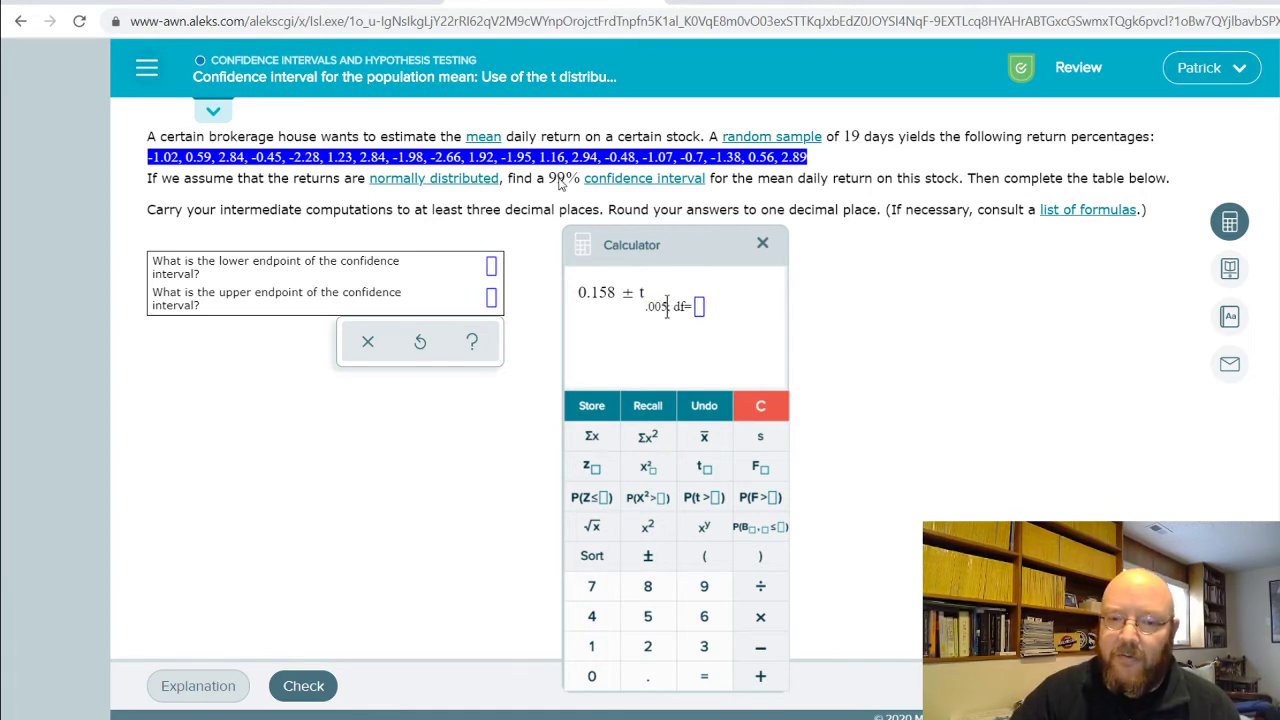
pyautogui.click(700, 309)
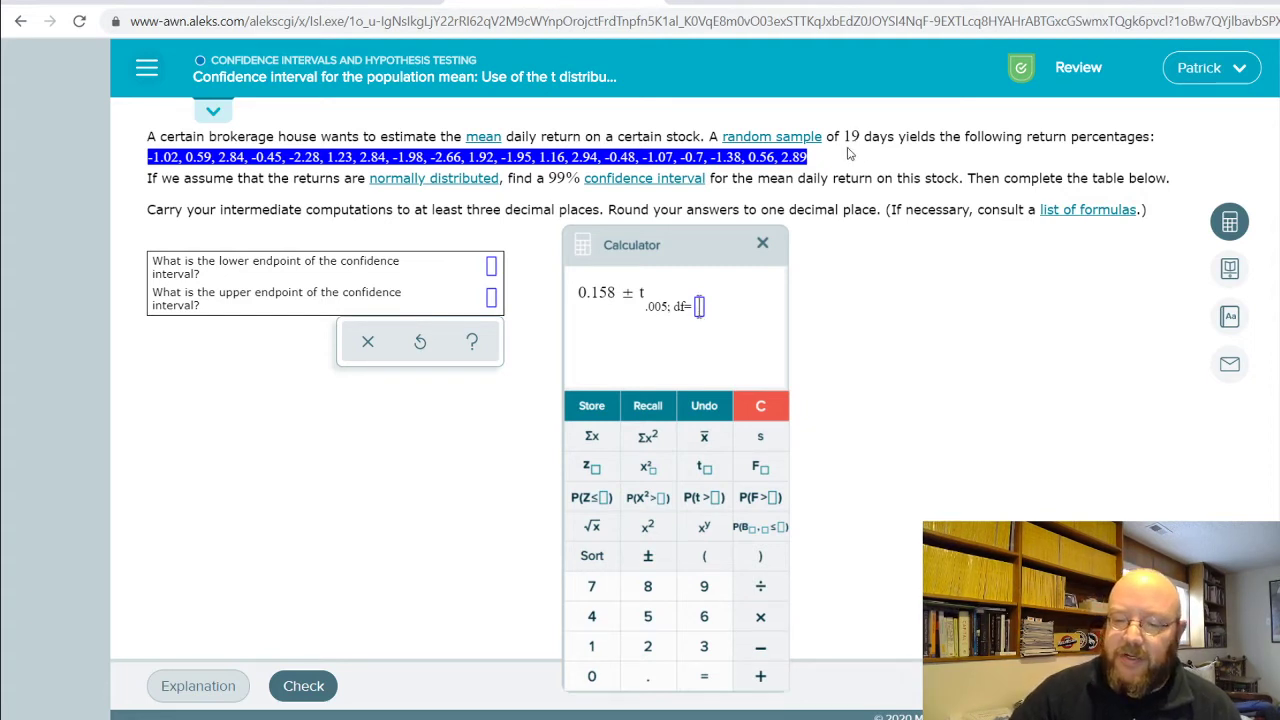
pyautogui.write('18')
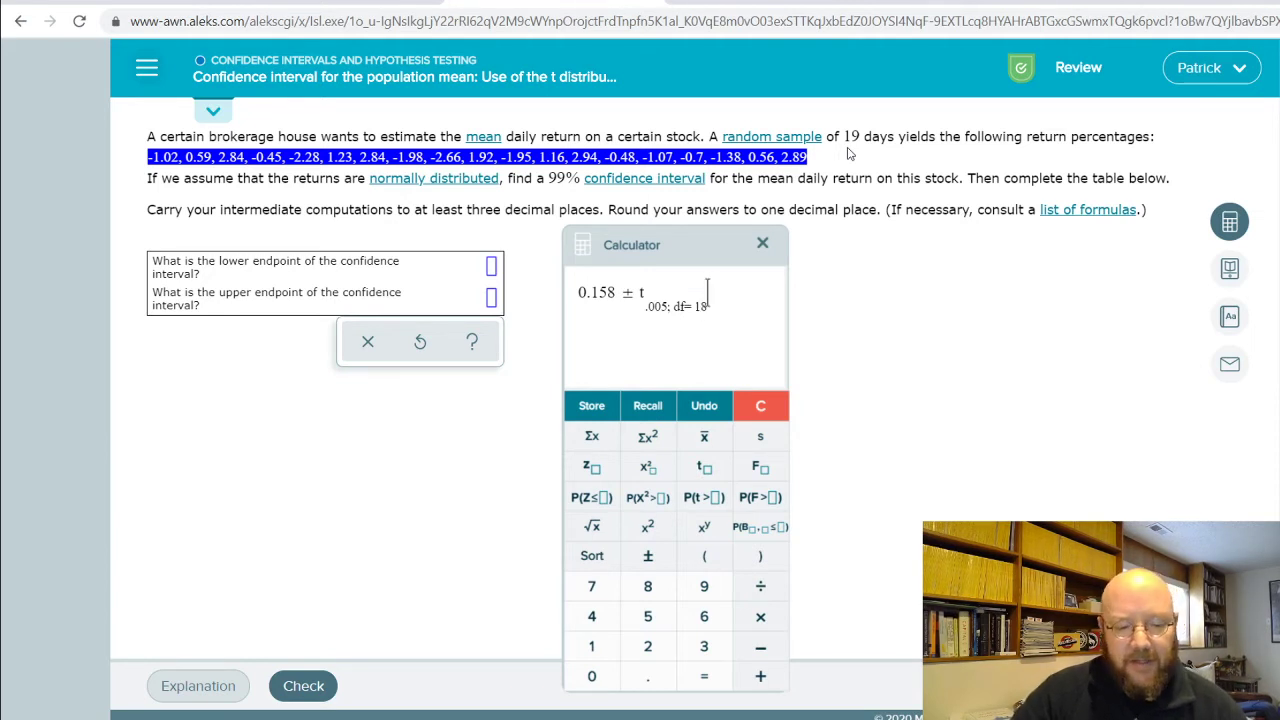
pyautogui.press('Right')
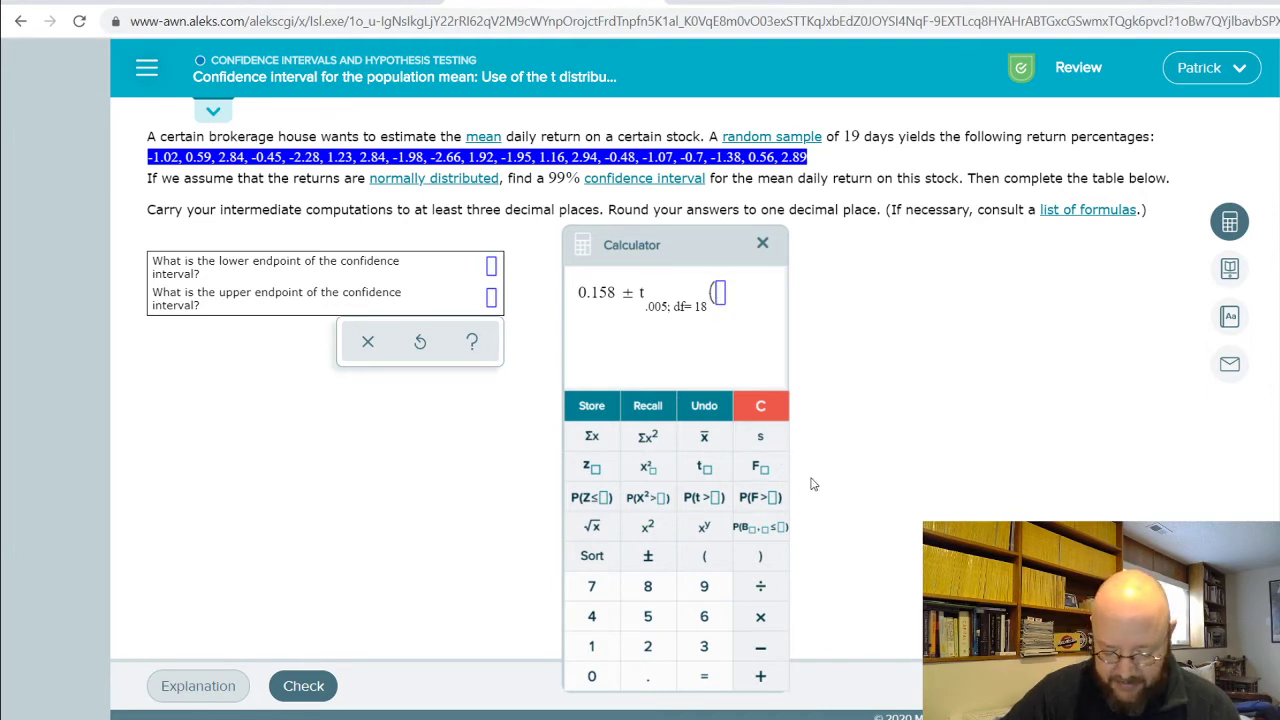
# - Append the standard error term (1.898/√19) to the expression
pyautogui.click(594, 646)
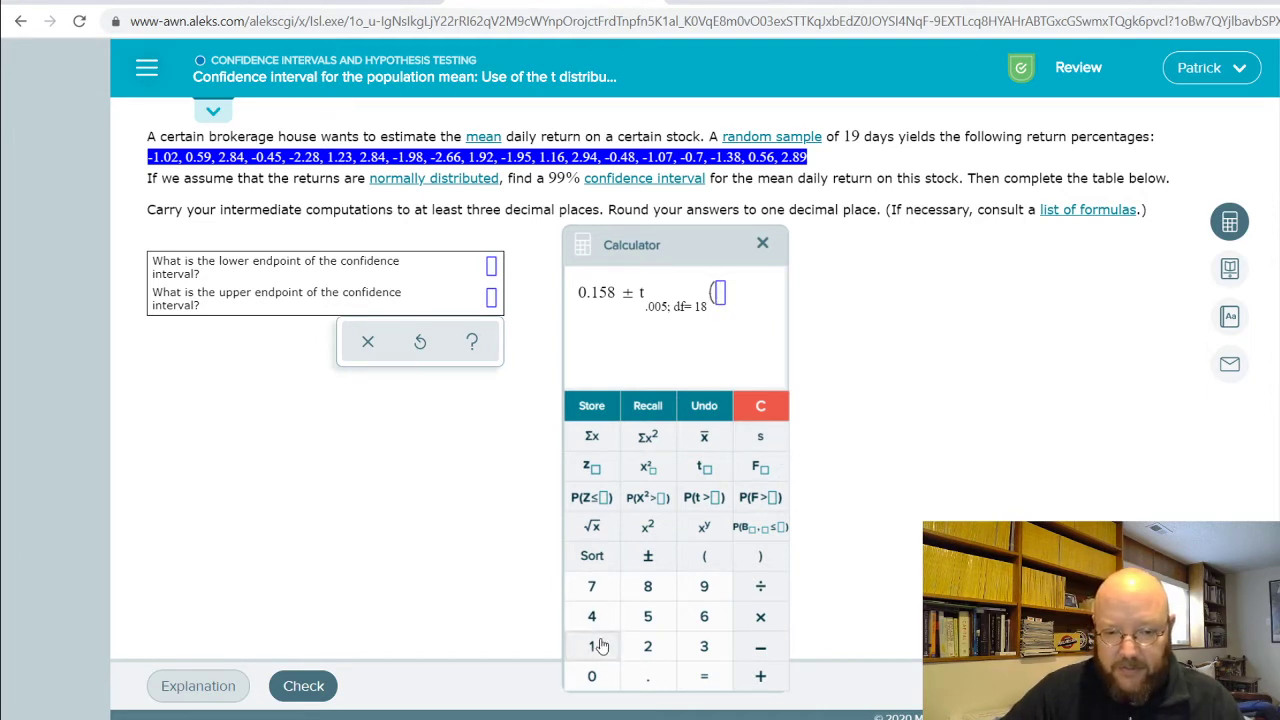
pyautogui.click(648, 676)
pyautogui.click(656, 594)
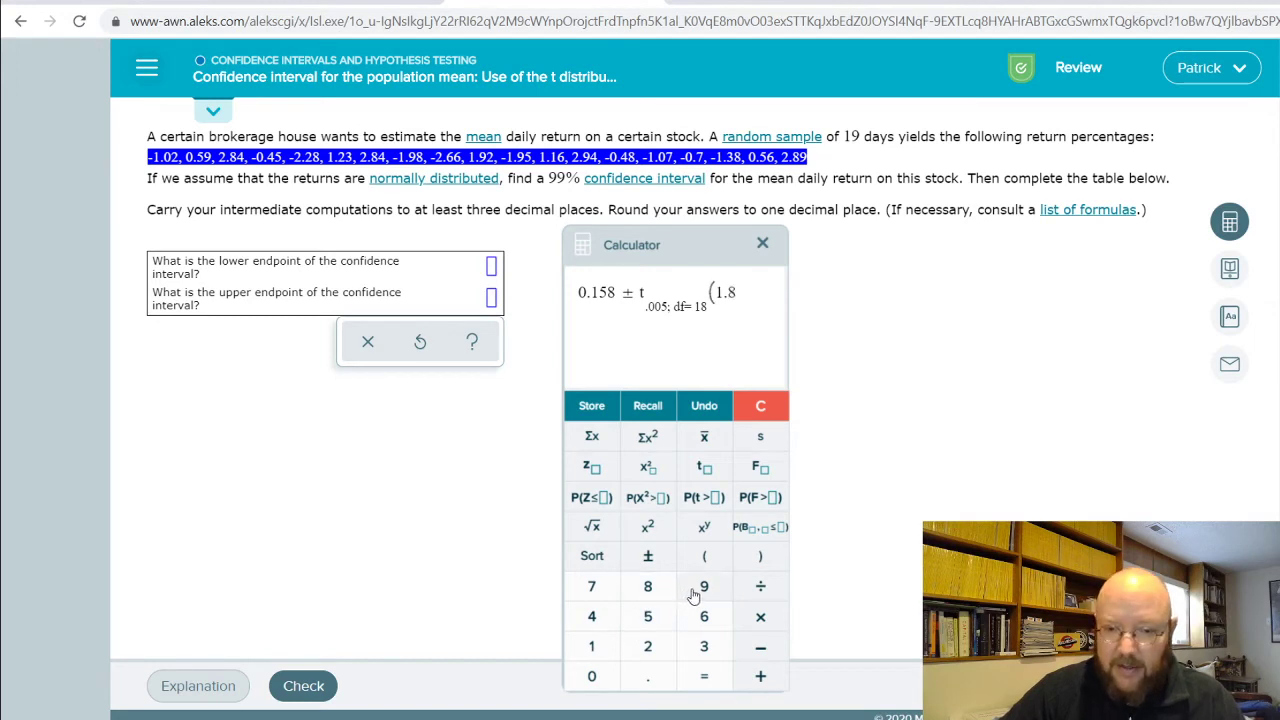
pyautogui.click(700, 594)
pyautogui.click(658, 588)
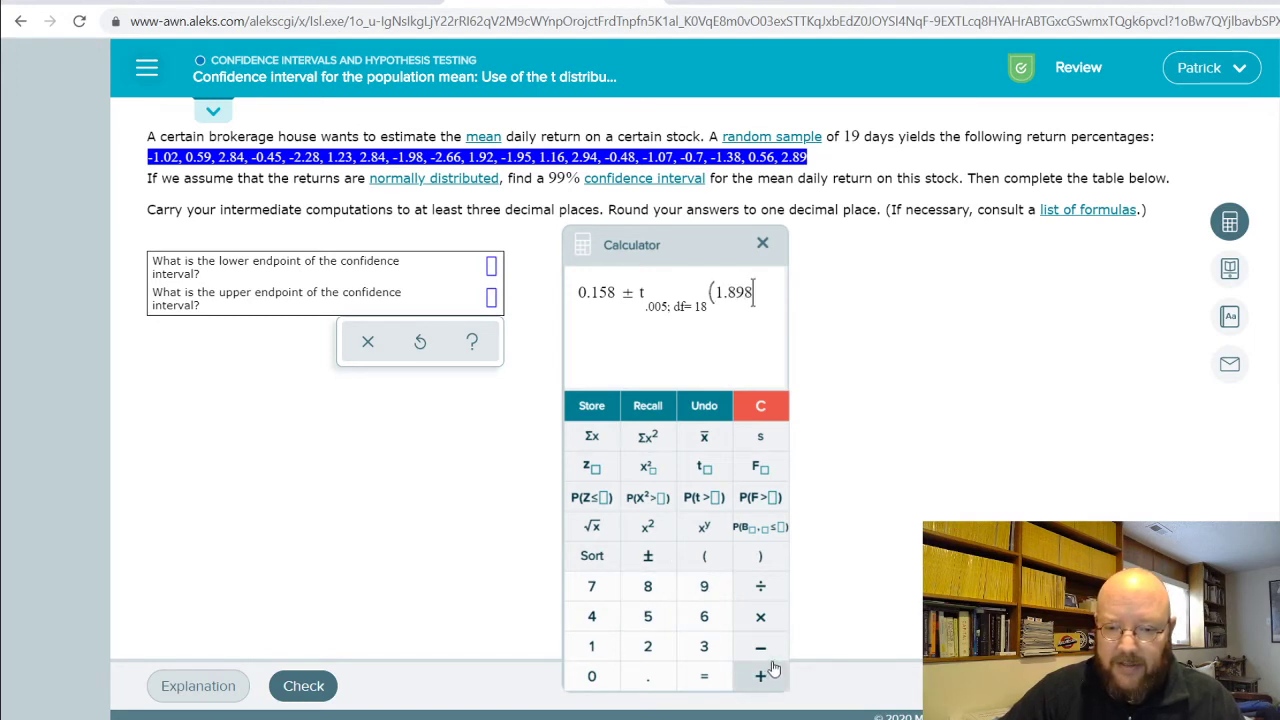
pyautogui.click(760, 586)
pyautogui.click(592, 527)
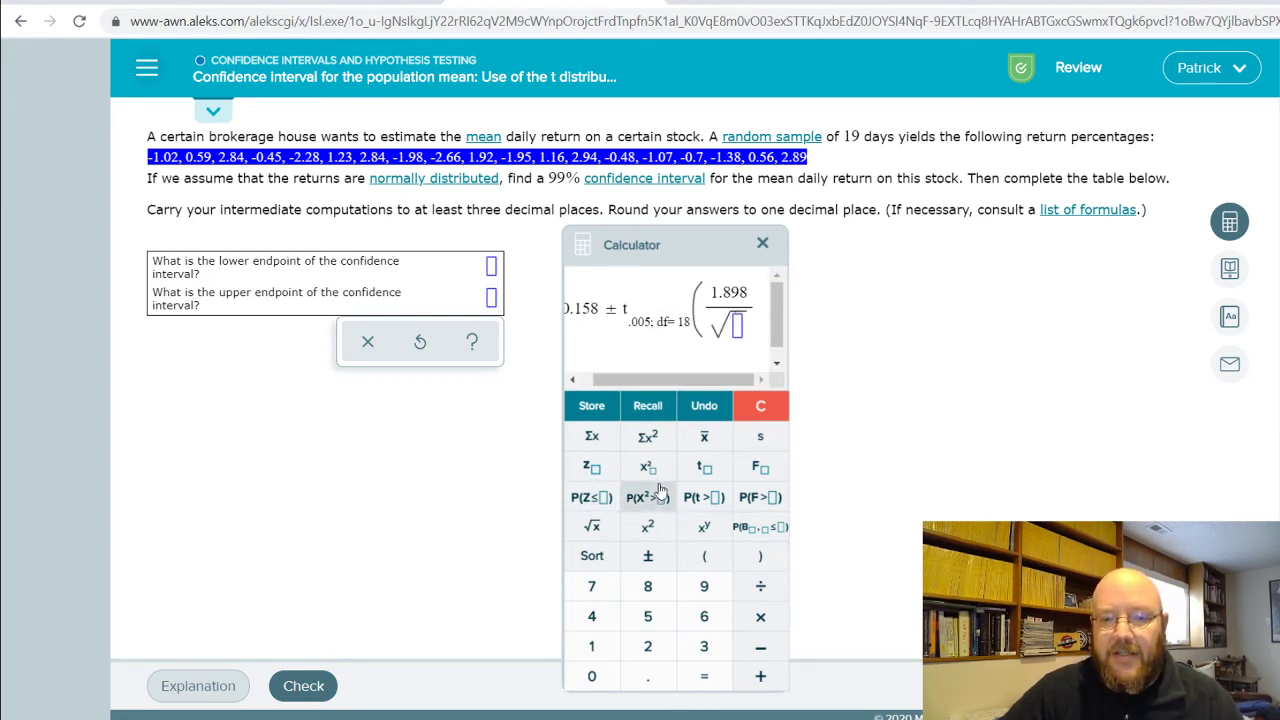
pyautogui.click(593, 648)
pyautogui.click(706, 587)
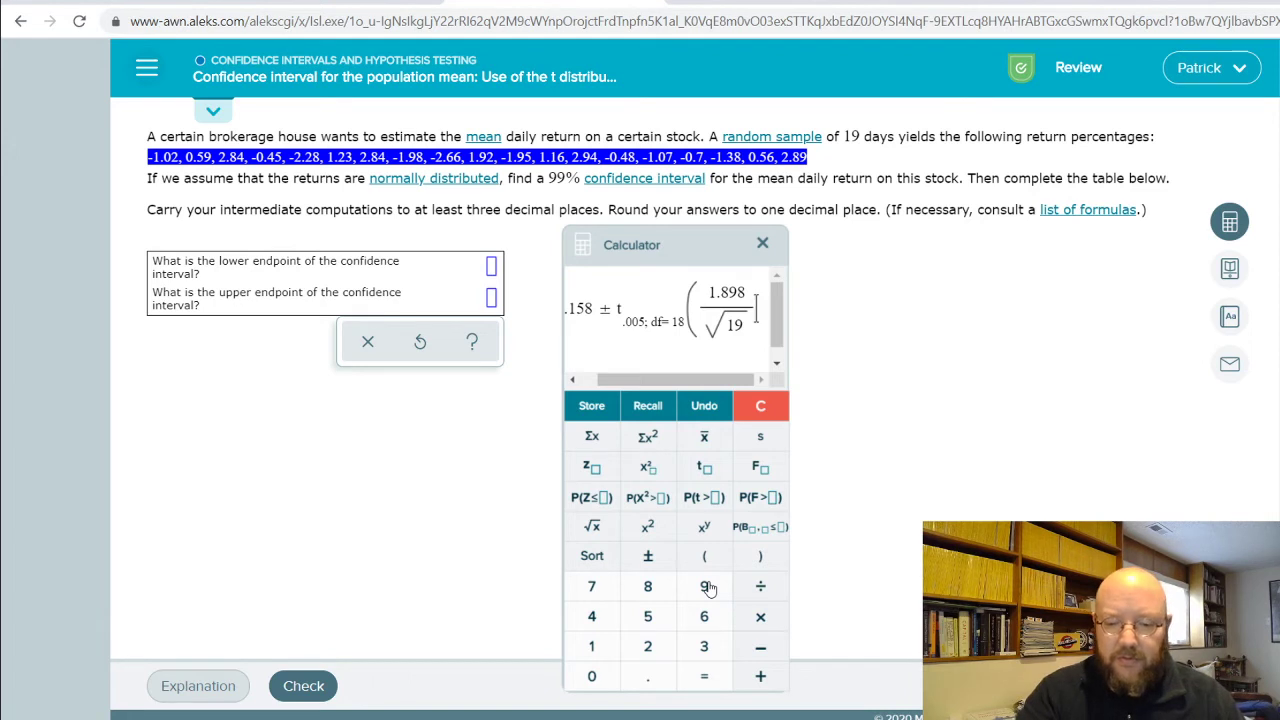
# - Compute the interval, enter −1.1 as the lower and 1.4 as the upper endpoint, and close the calculator
pyautogui.press('Return')
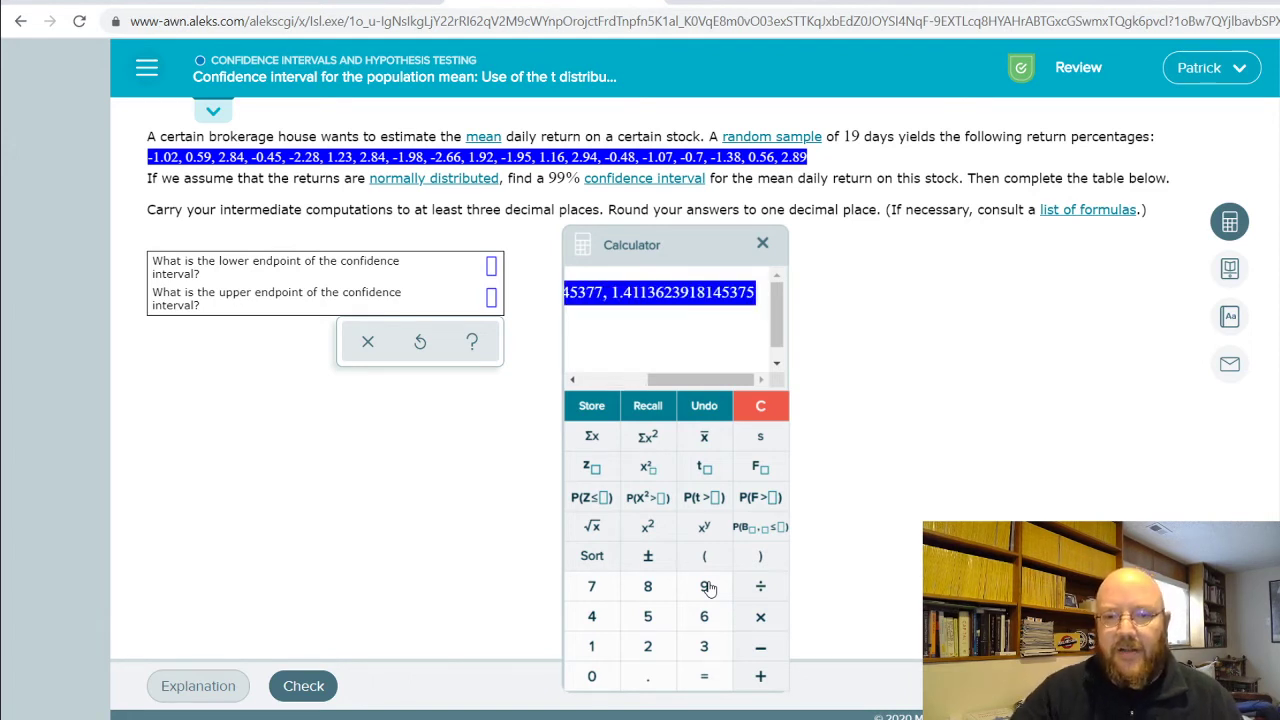
pyautogui.moveTo(705, 378); pyautogui.dragTo(637, 379)
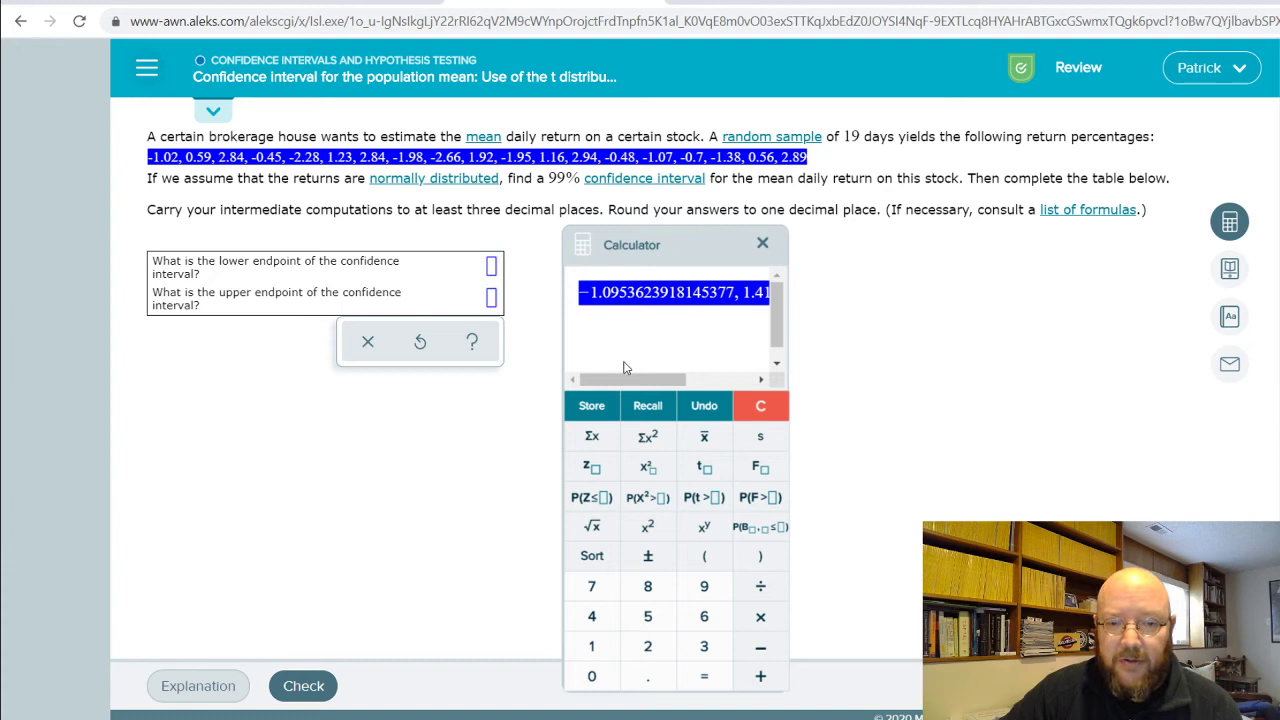
pyautogui.moveTo(625, 383)
pyautogui.mouseDown()
pyautogui.moveTo(647, 383)
pyautogui.moveTo(622, 380)
pyautogui.mouseUp()
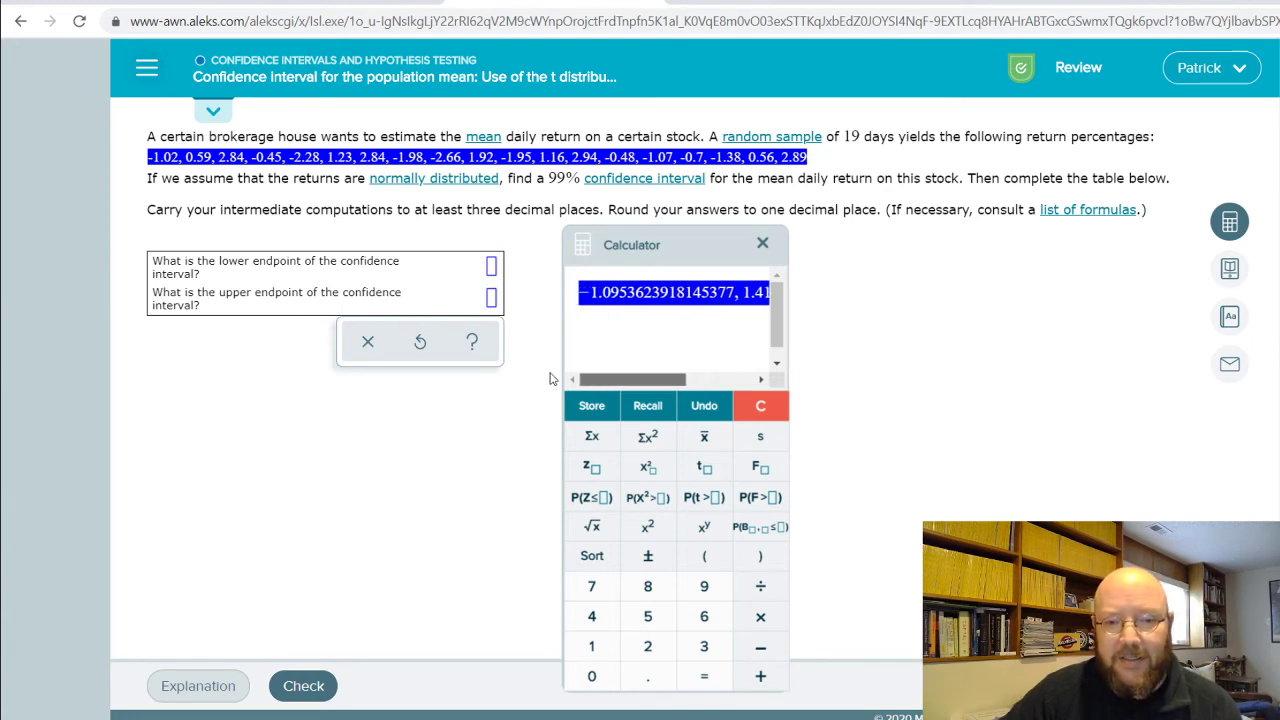
pyautogui.click(491, 266)
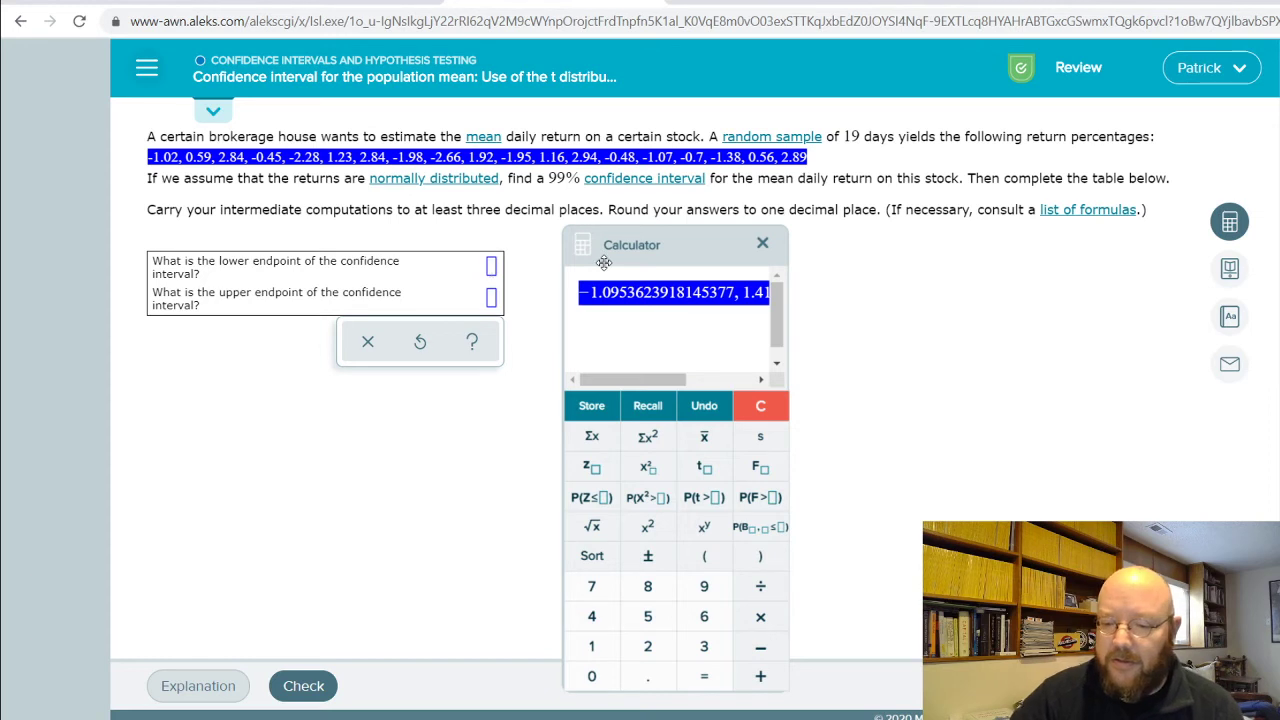
pyautogui.write('-1')
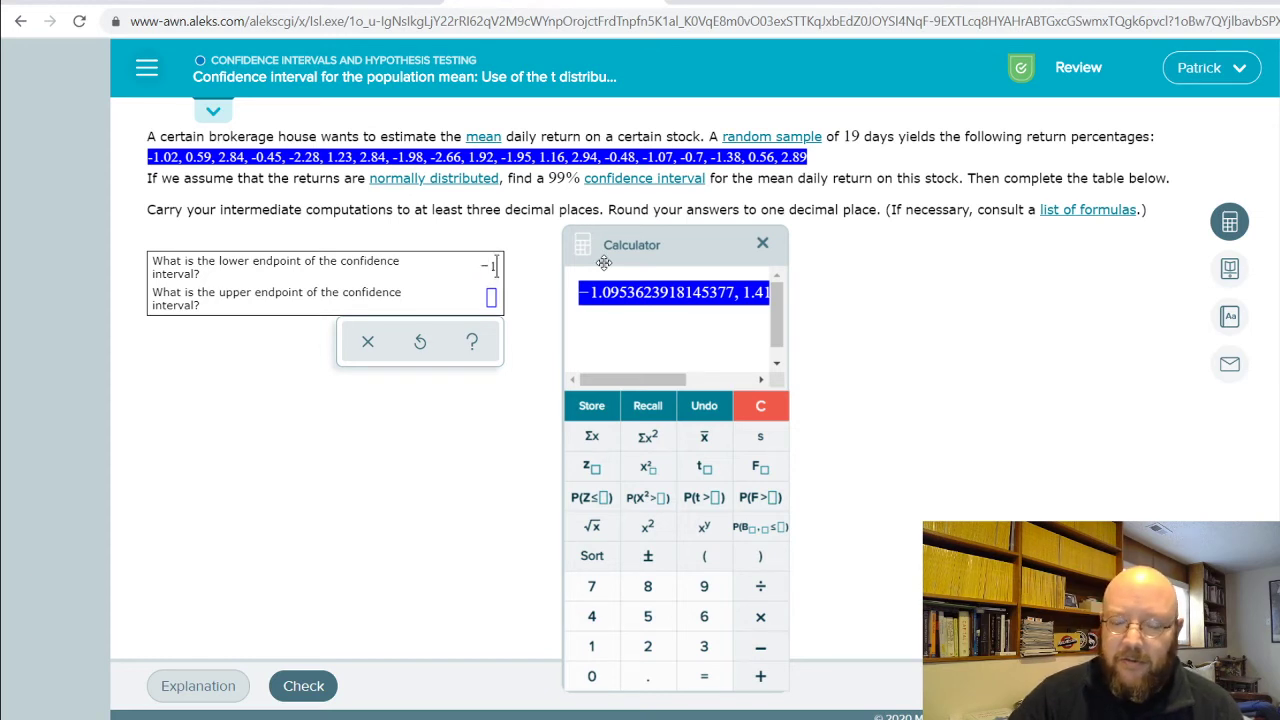
pyautogui.write('.')
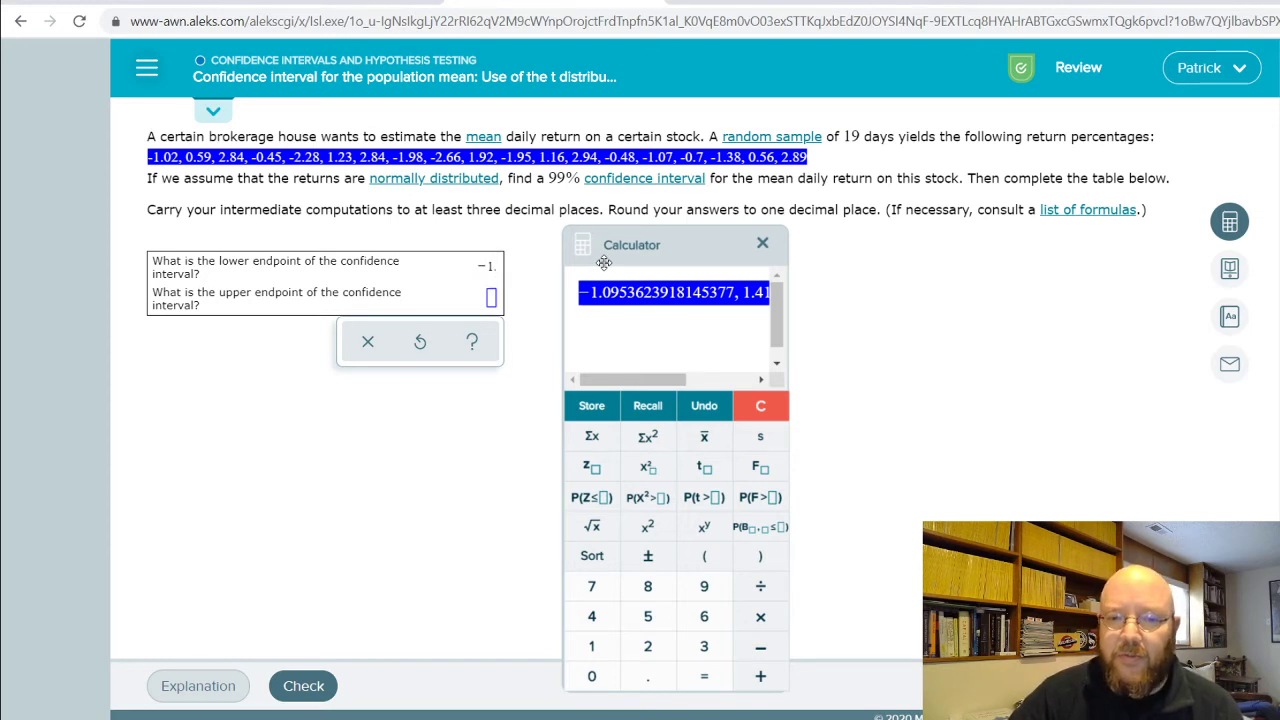
pyautogui.write('1')
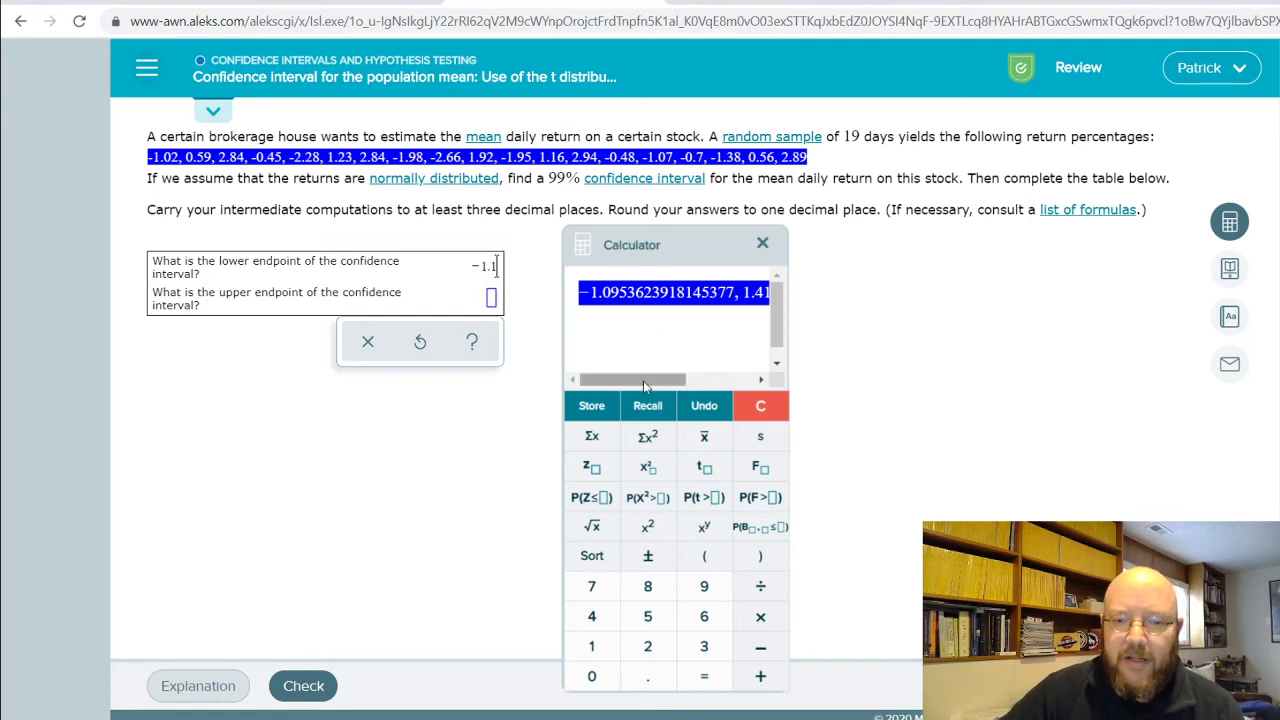
pyautogui.moveTo(646, 381); pyautogui.dragTo(683, 383)
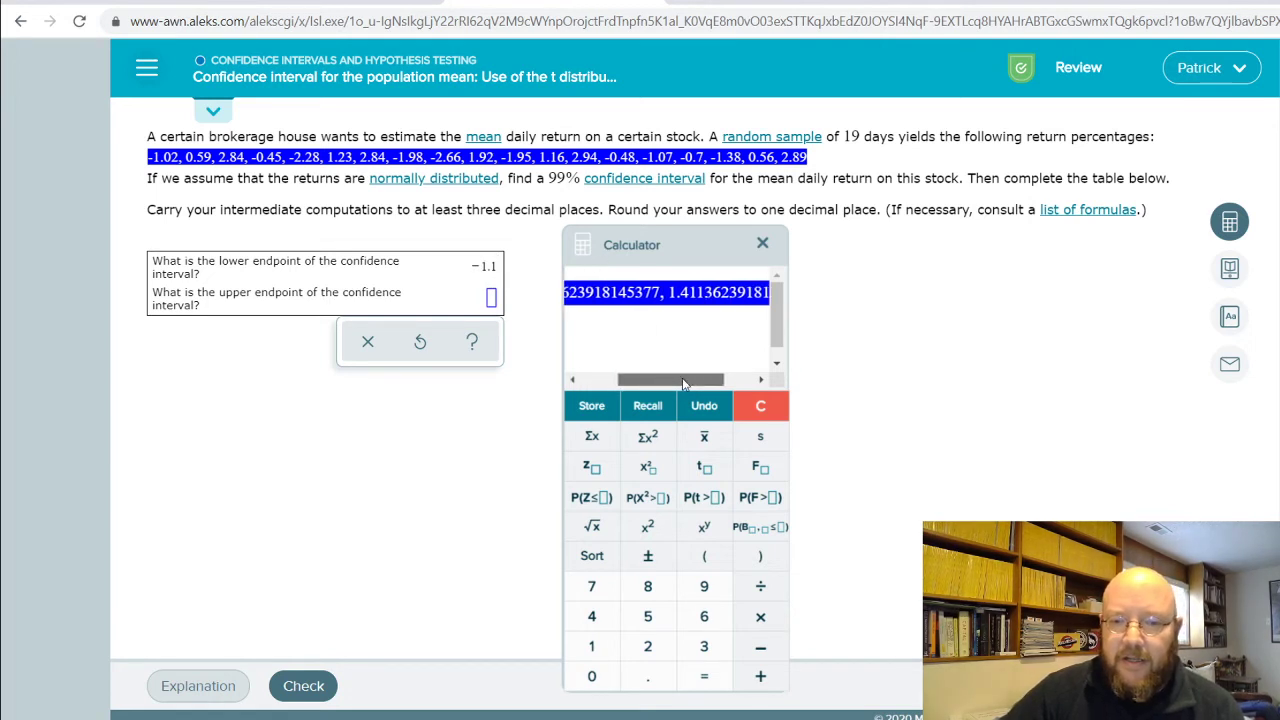
pyautogui.click(493, 303)
pyautogui.write('1.4')
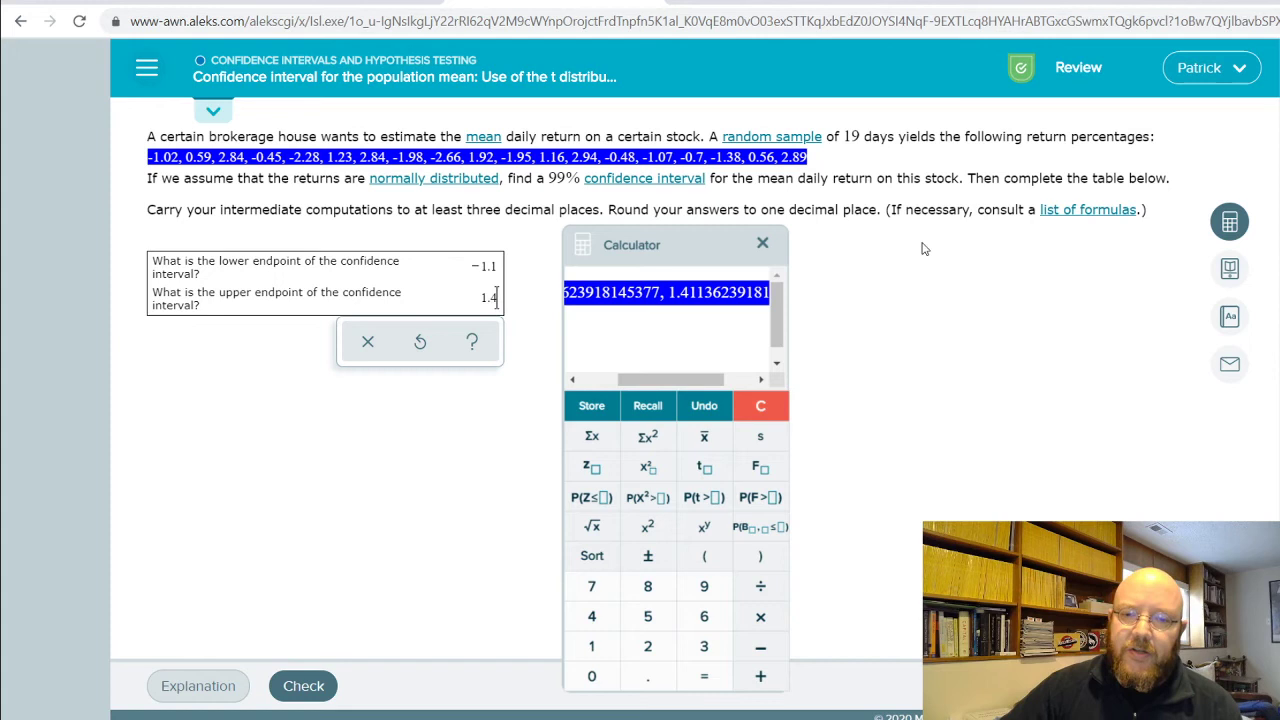
pyautogui.click(762, 243)
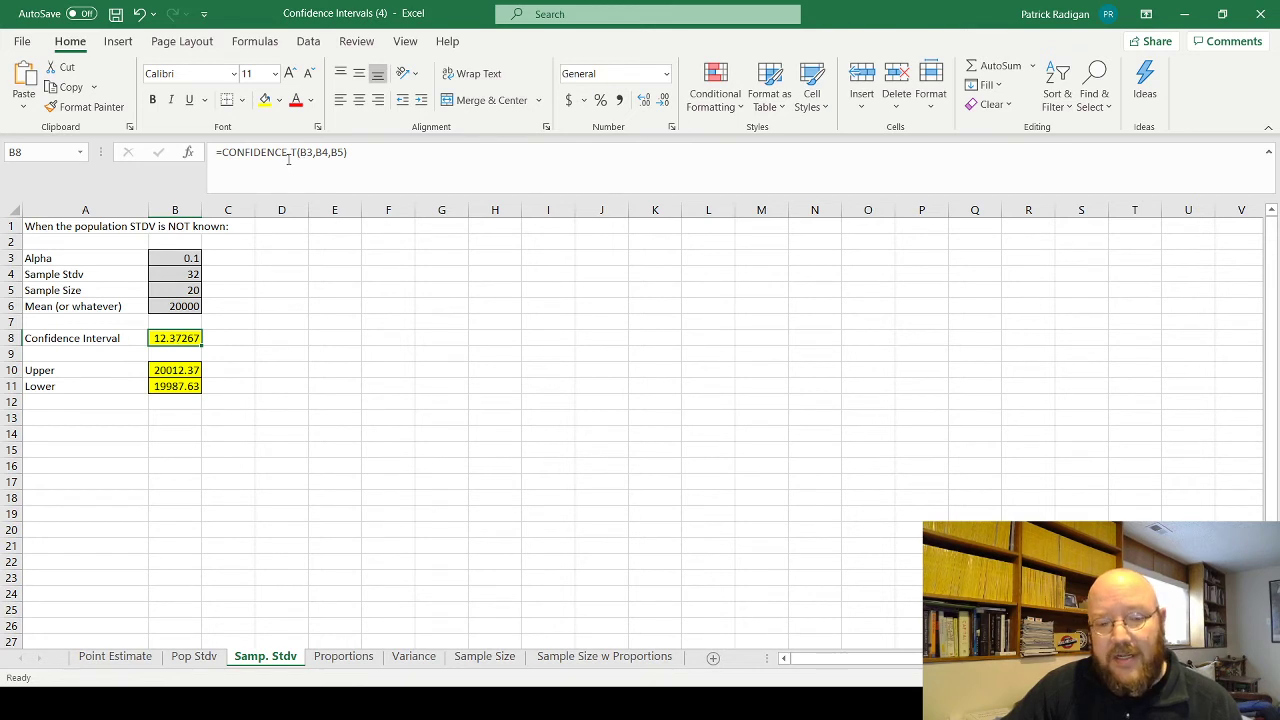
pyautogui.click(194, 656)
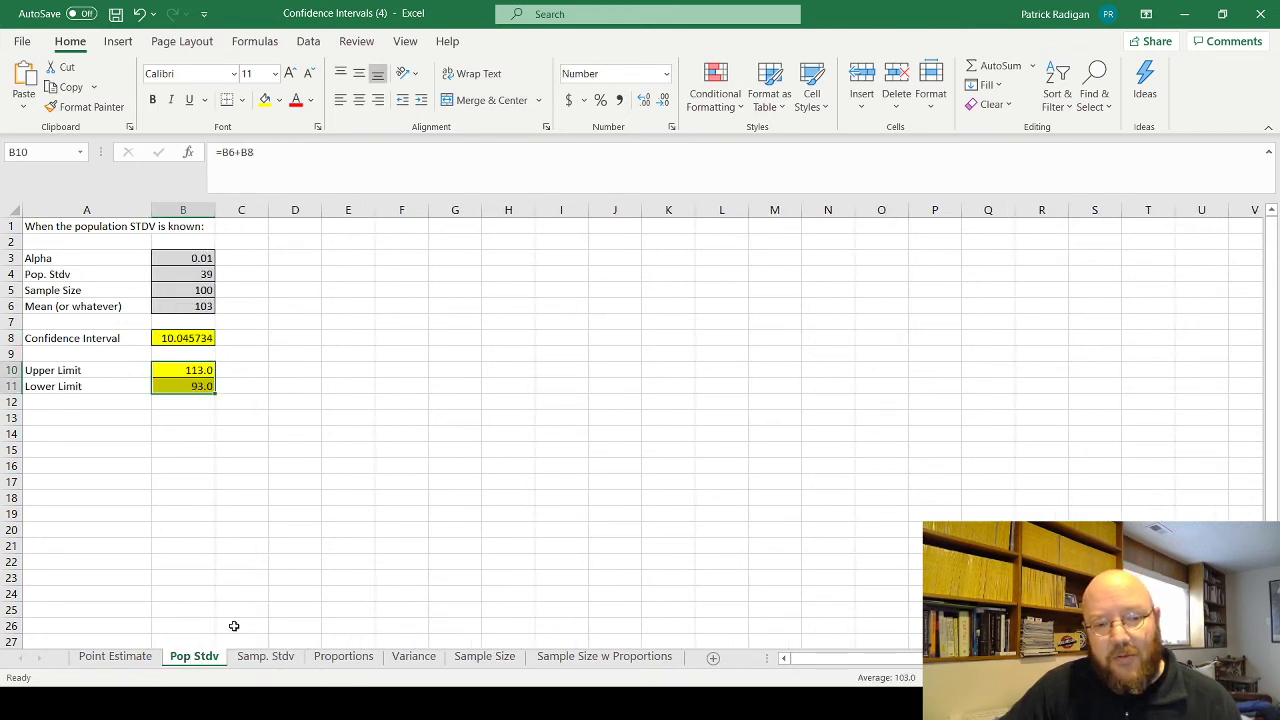
pyautogui.click(191, 338)
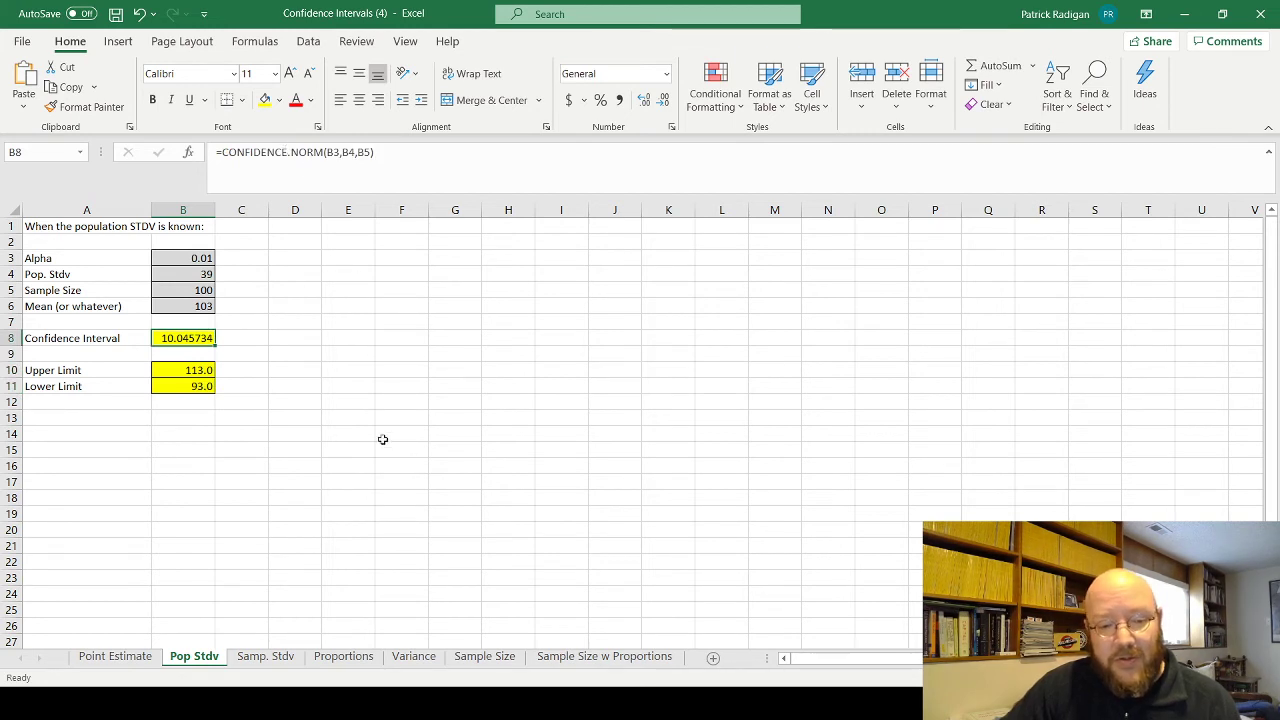
pyautogui.click(266, 657)
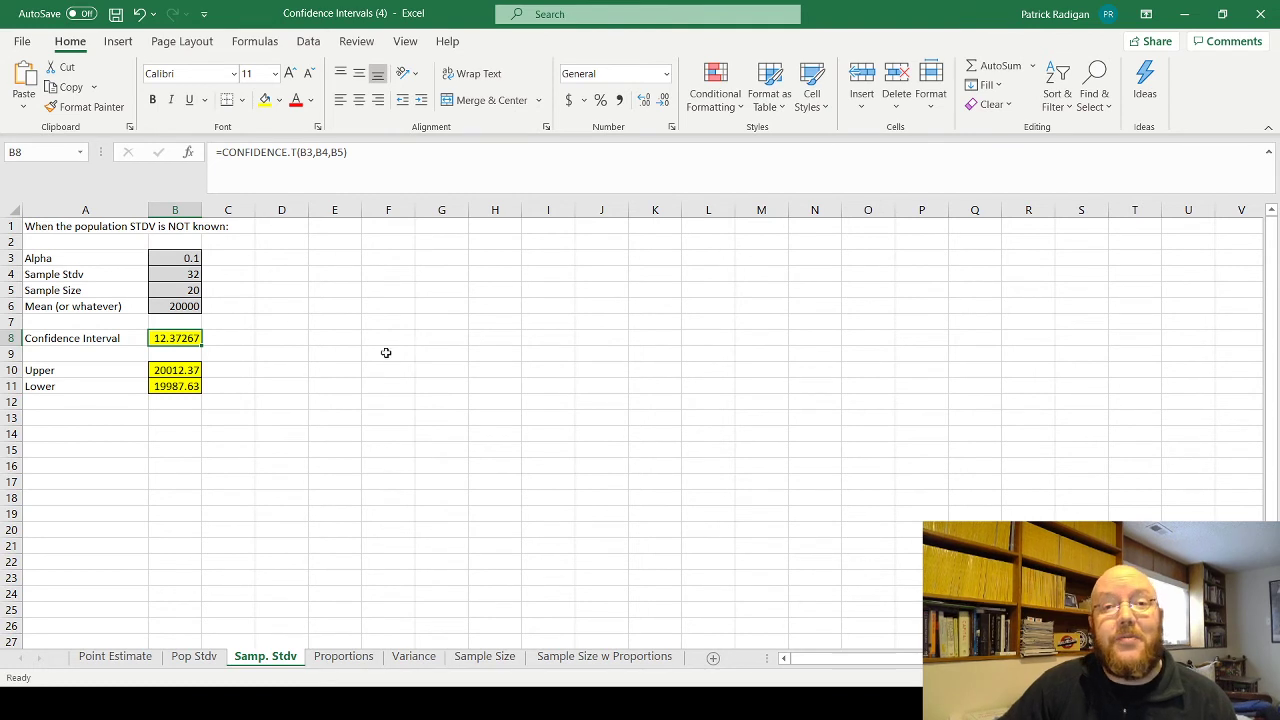
pyautogui.click(190, 259)
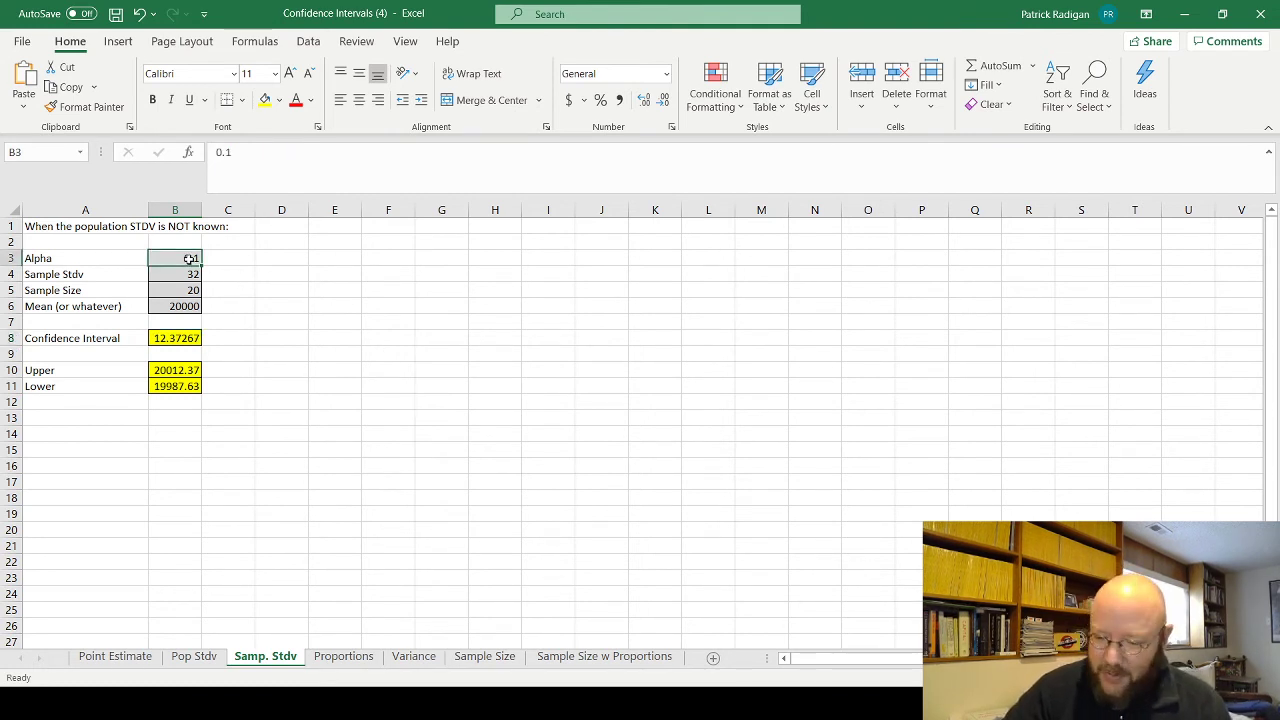
# - Enter 0.01, 1.898, 19 and 0.158 into cells B3 through B6
pyautogui.write('0.01')
pyautogui.press('Return')
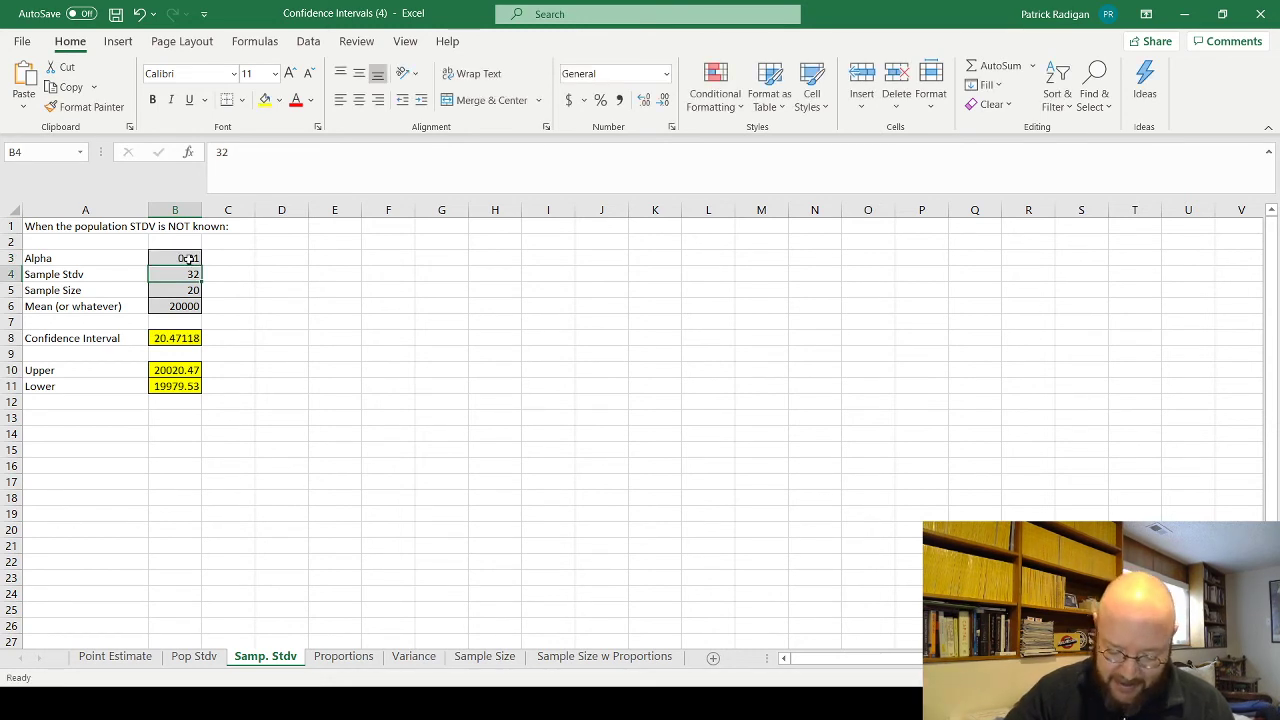
pyautogui.write('1.898')
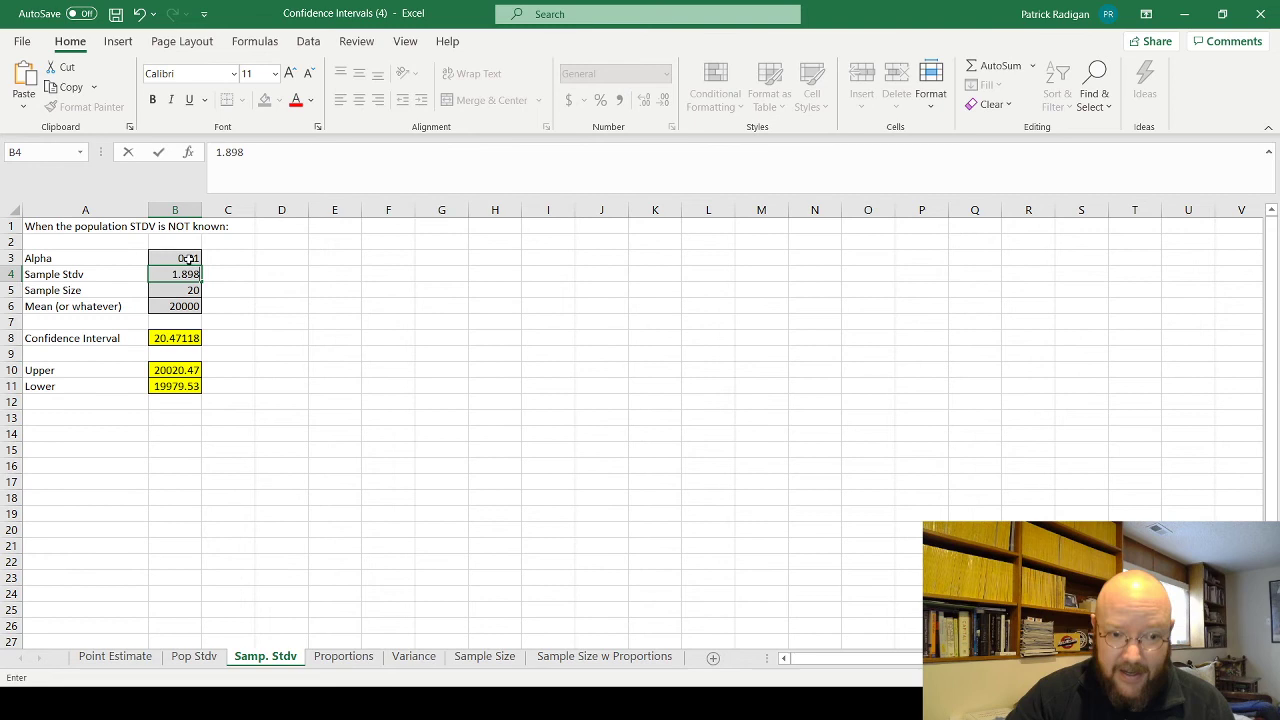
pyautogui.press('Return')
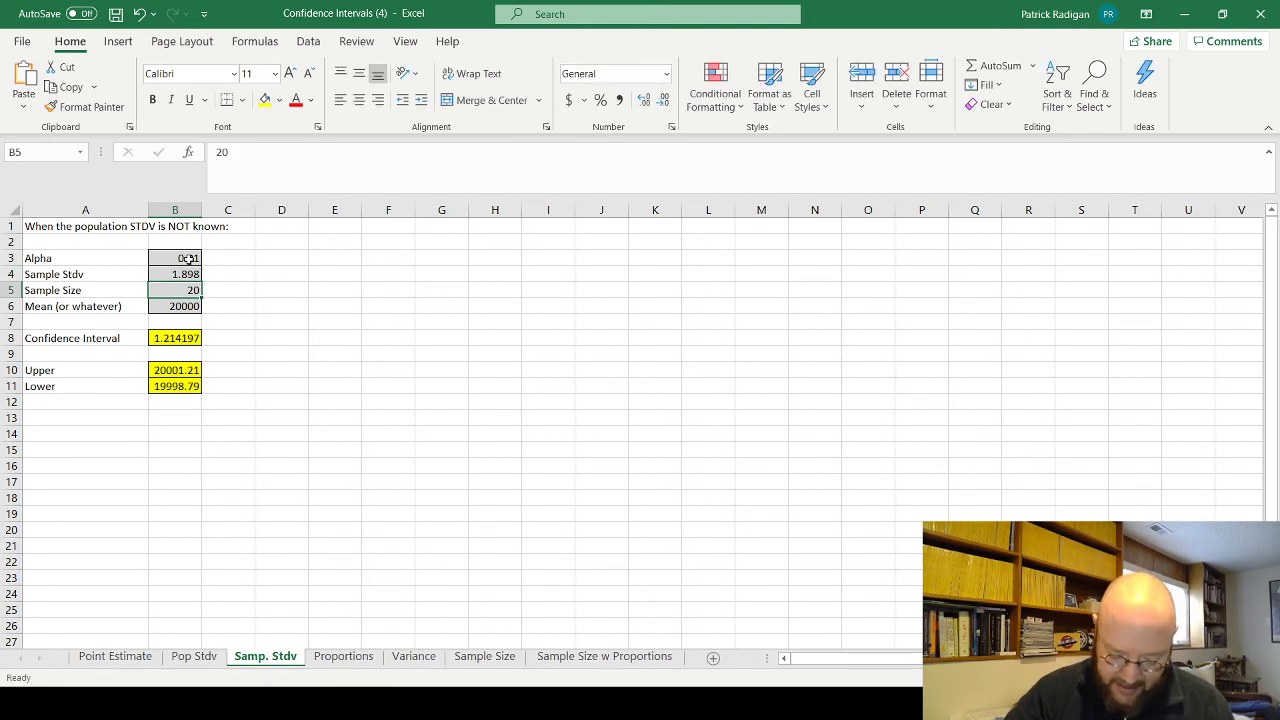
pyautogui.write('19')
pyautogui.press('Return')
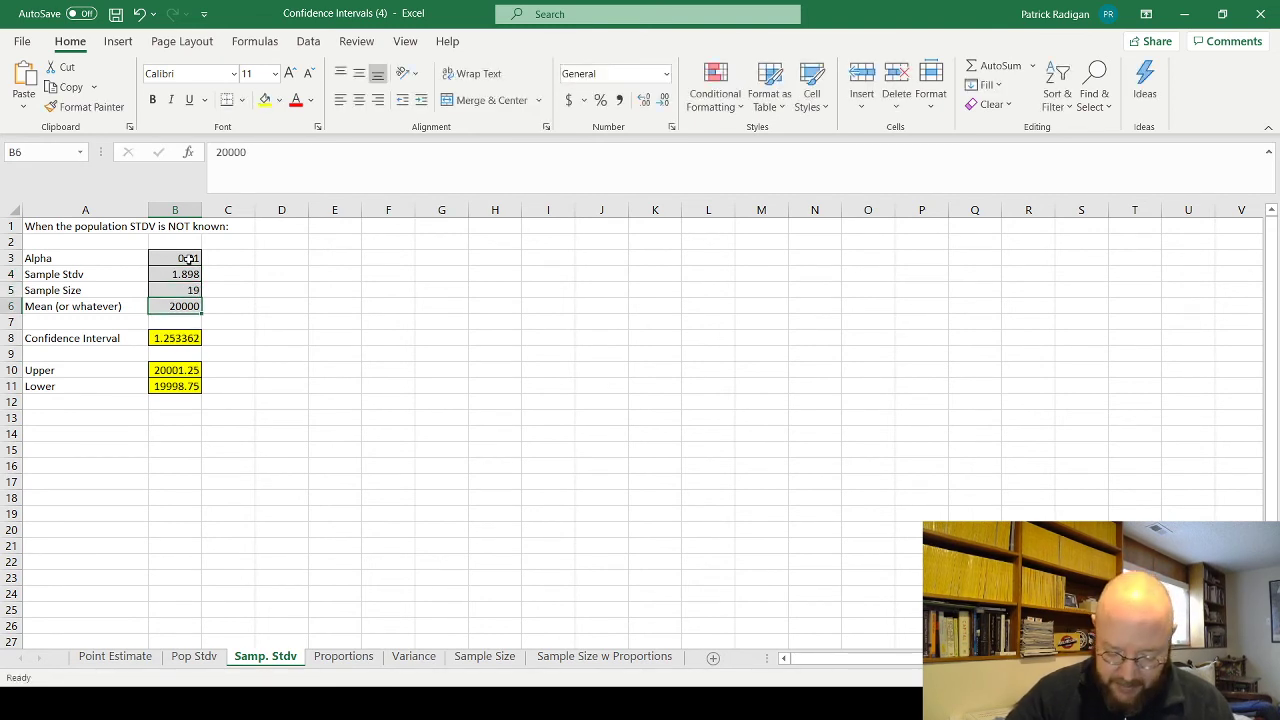
pyautogui.write('0.158')
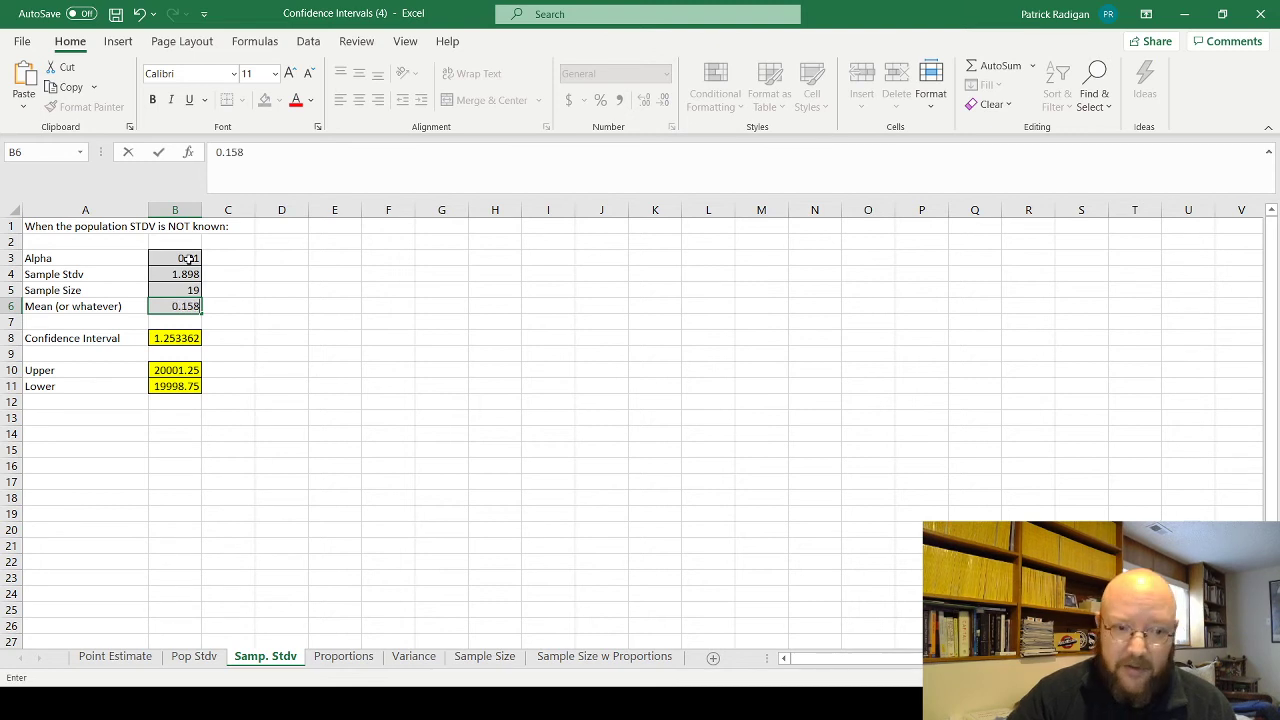
pyautogui.press('Return')
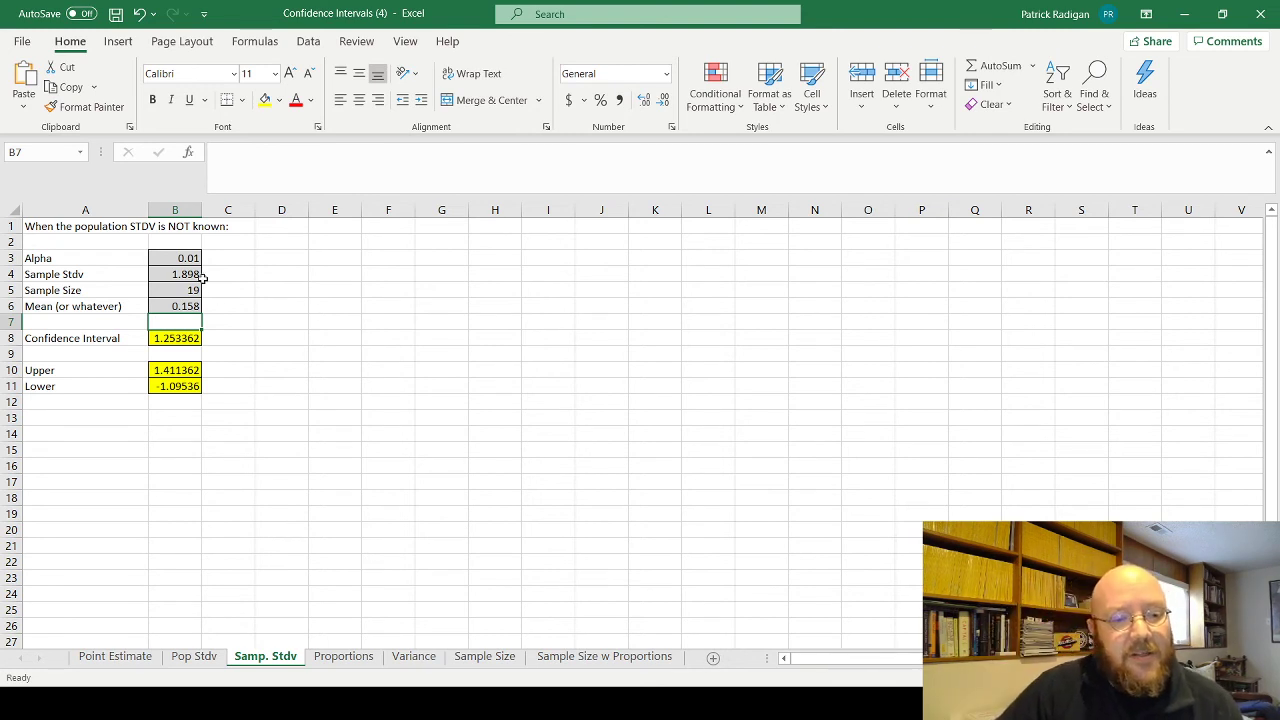
# - Check the B10 and B11 formulas, then reduce both bounds to one decimal, showing 1.4 and -1.1
pyautogui.click(192, 370)
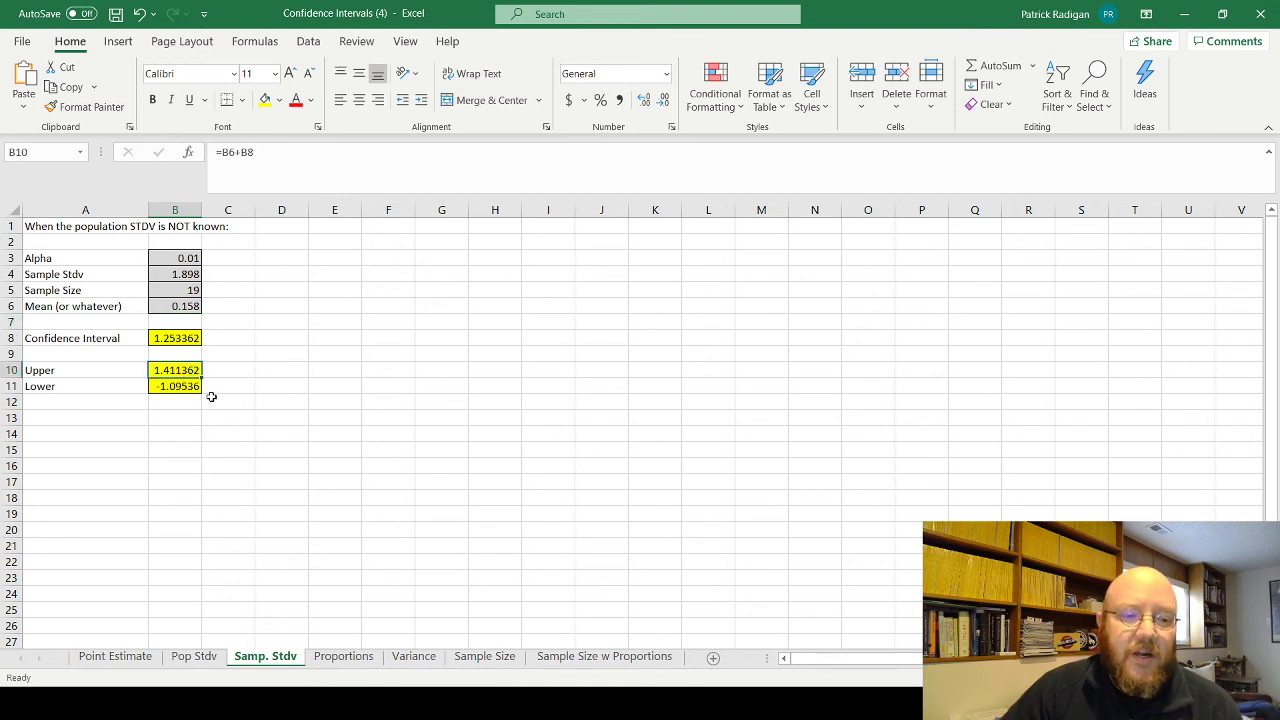
pyautogui.click(177, 389)
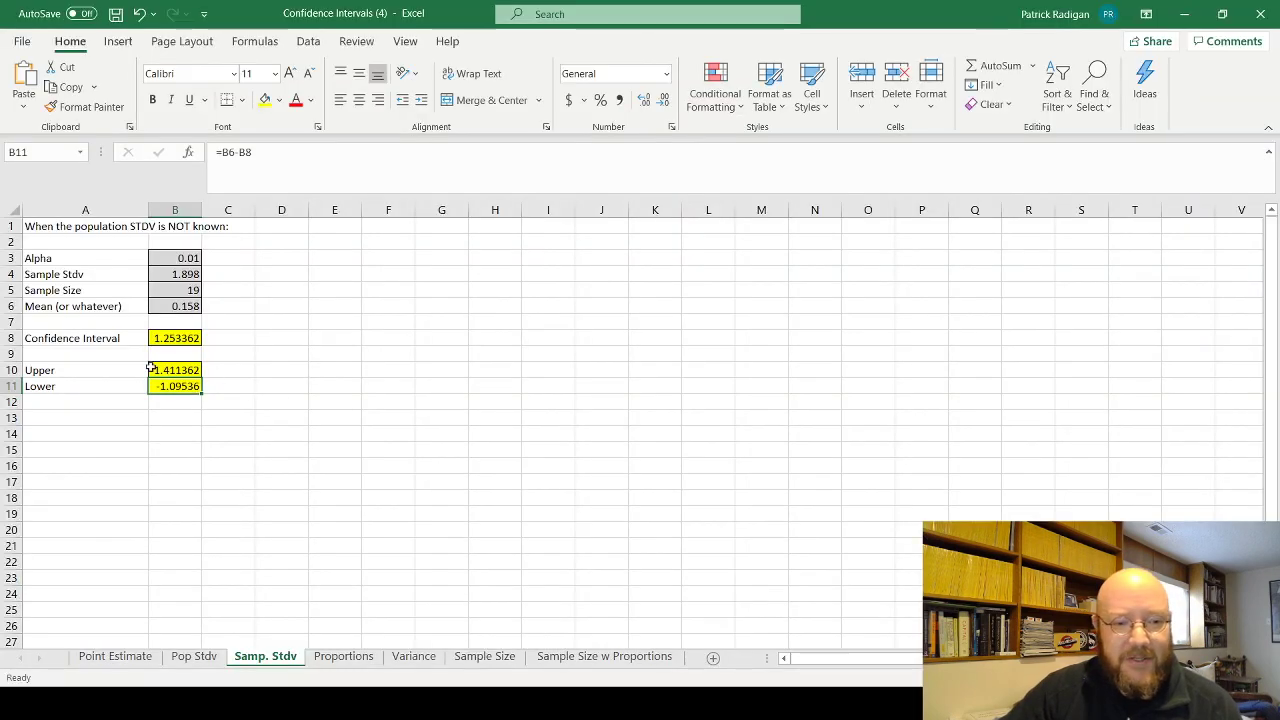
pyautogui.moveTo(175, 370); pyautogui.dragTo(175, 386)
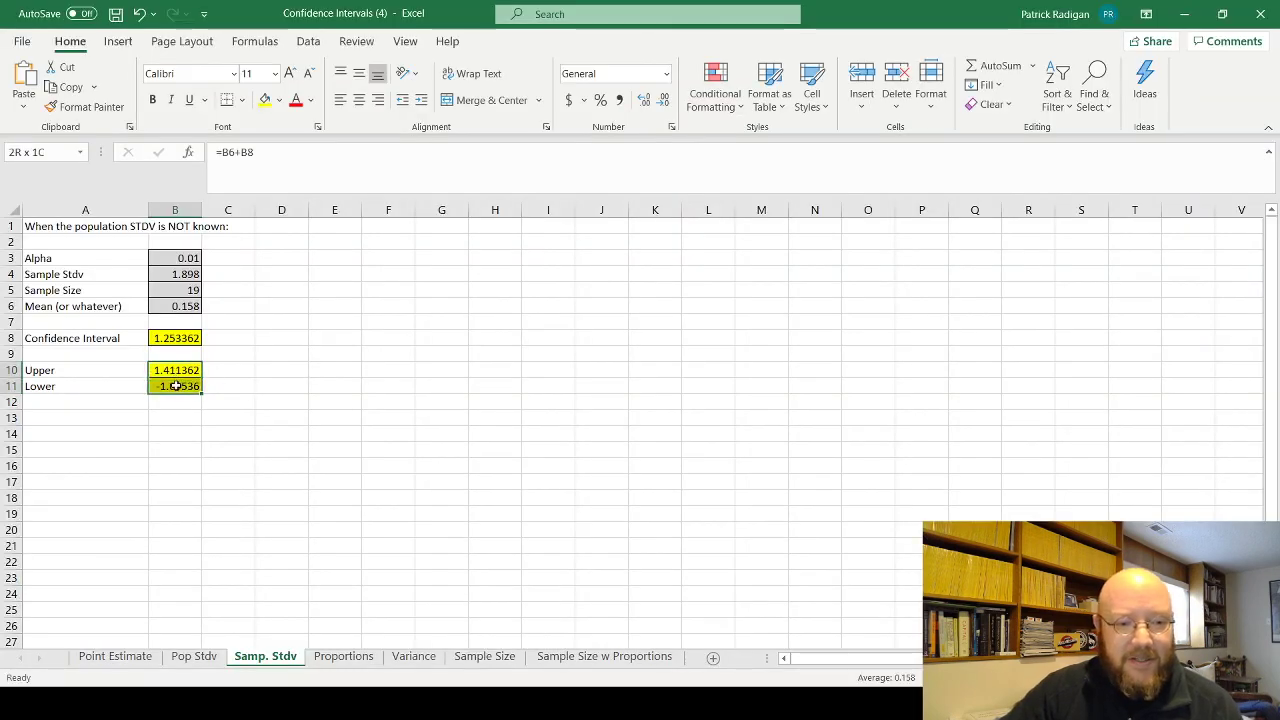
pyautogui.click(663, 101)
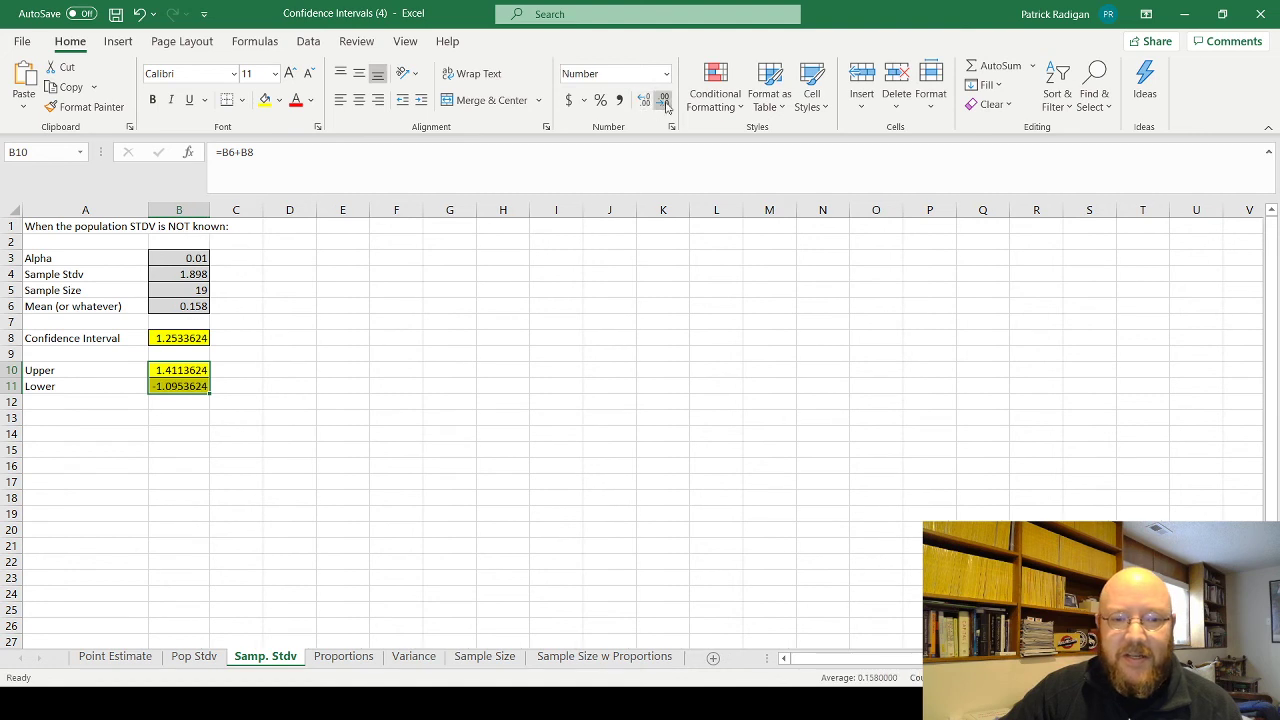
pyautogui.click(663, 101)
pyautogui.click(663, 101)
pyautogui.click(663, 101)
pyautogui.click(663, 101)
pyautogui.click(663, 101)
pyautogui.click(663, 101)
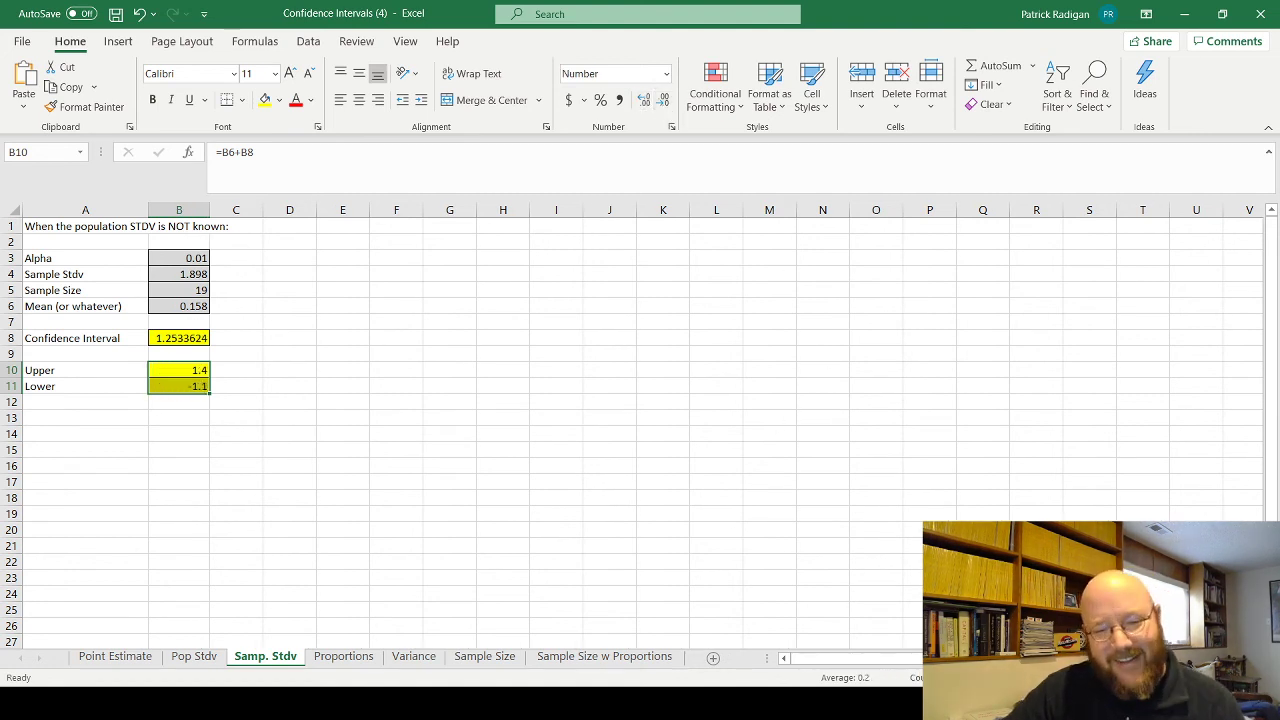
pyautogui.click(179, 370)
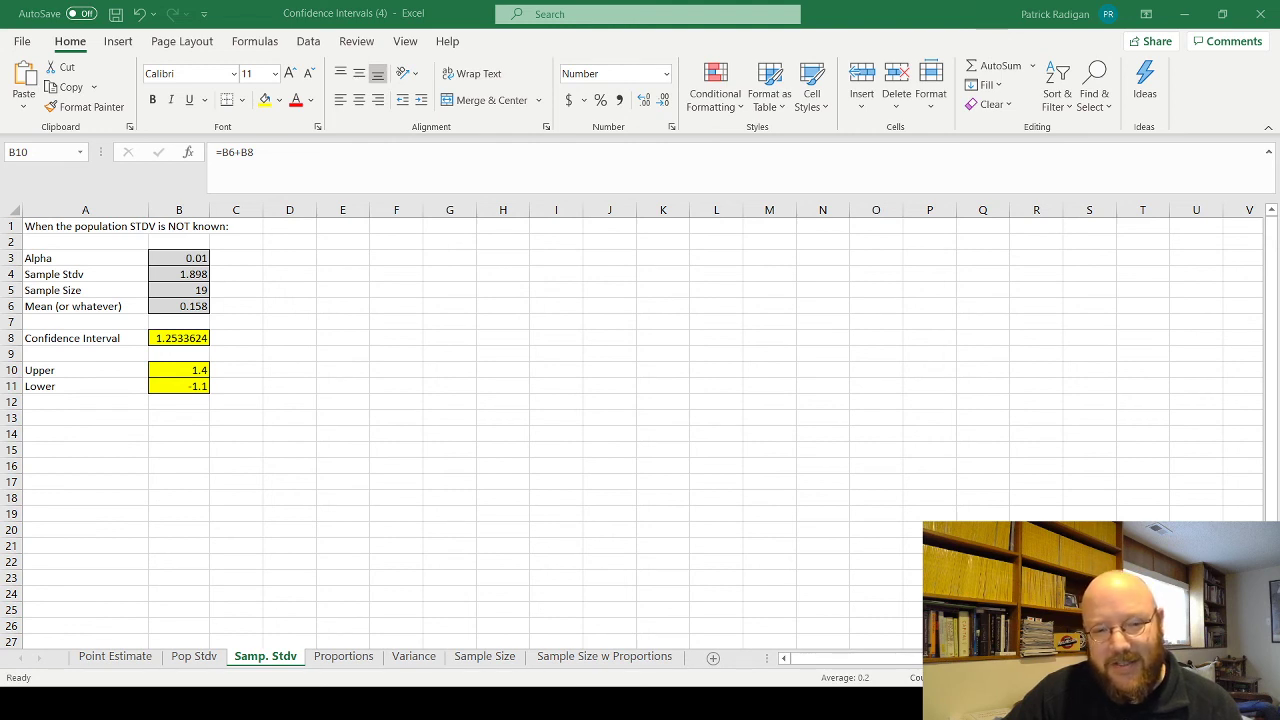
# - Switch back to the ALEKS problem with endpoints −1.1 and 1.4 entered
pyautogui.hotkey('alt', 'Tab')
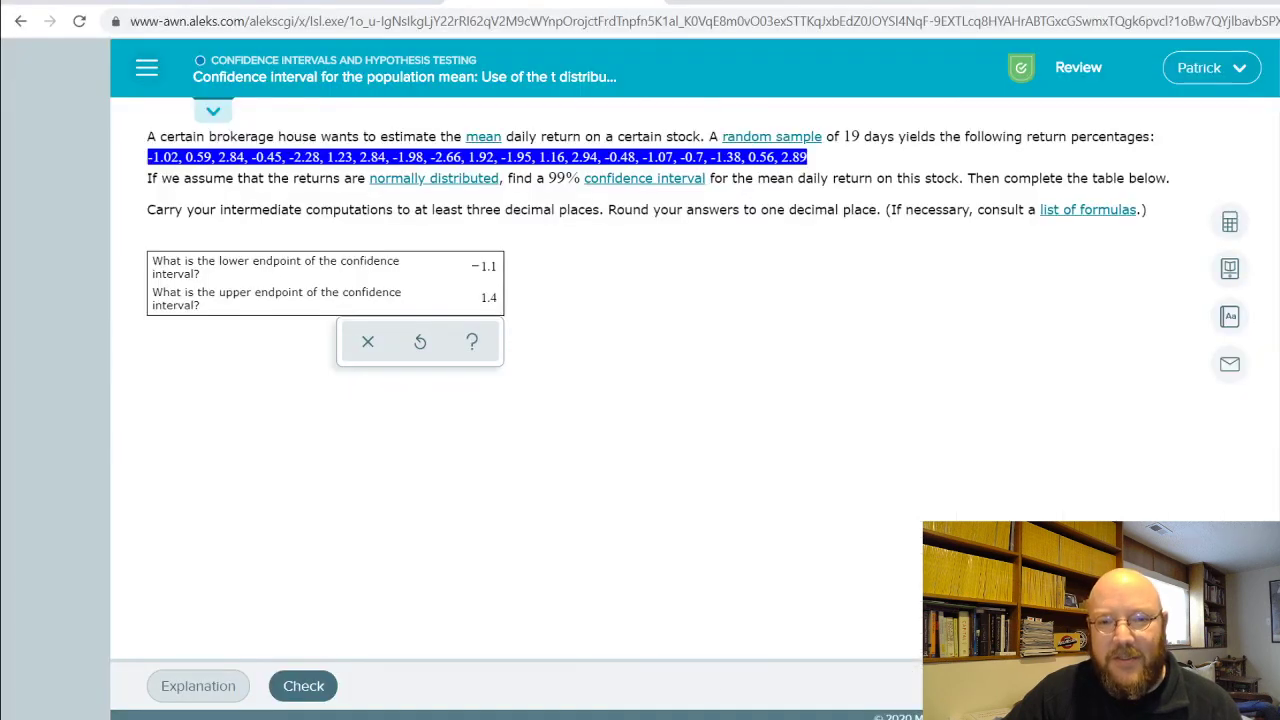